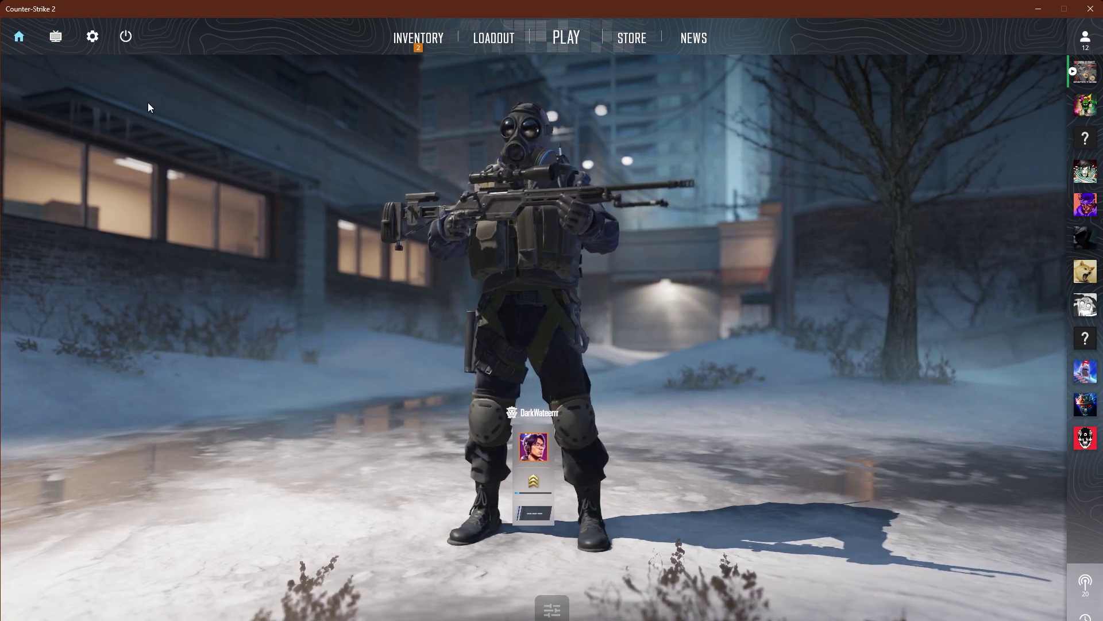
Open Settings to the basic Video page with resolution and display mode options
left_click(92, 40)
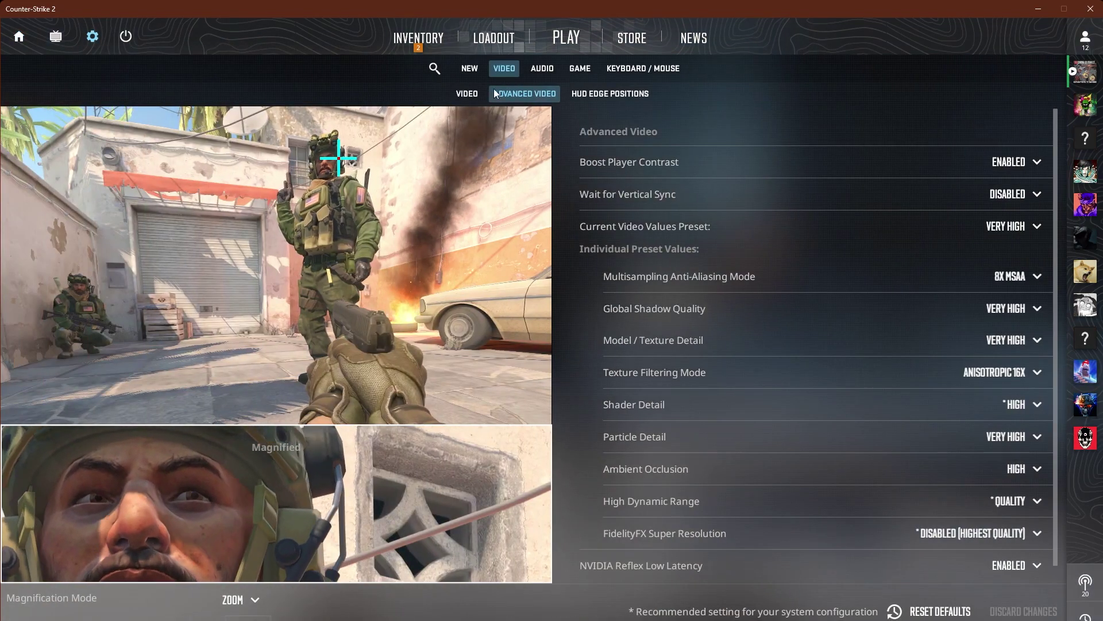
left_click(472, 92)
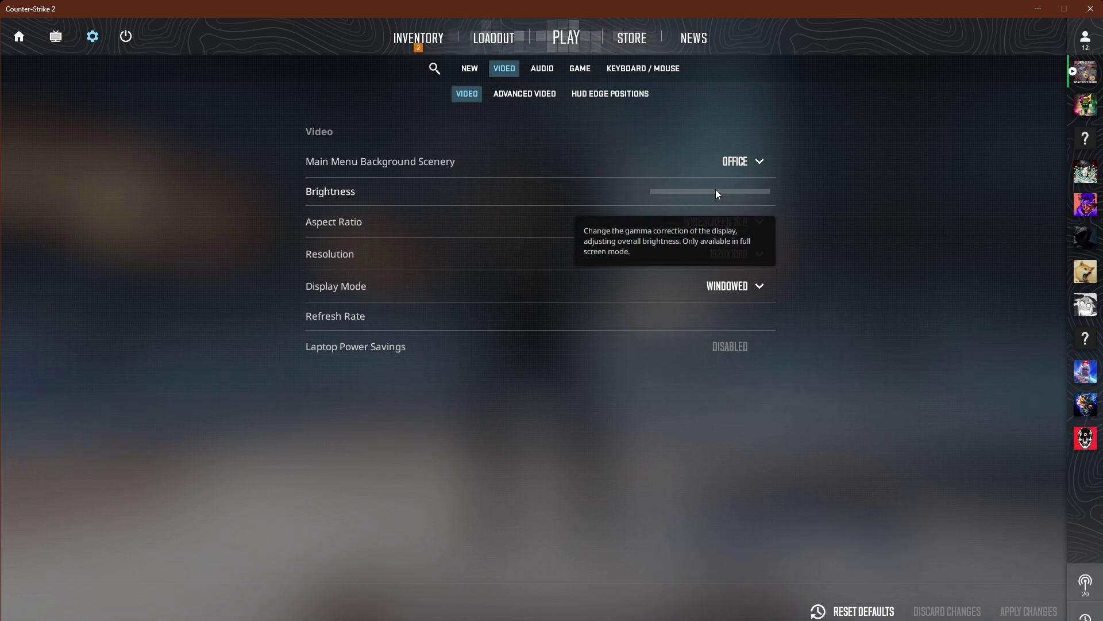
Review the Display Mode choices, keep Windowed, and switch to the Advanced Video page
left_click(738, 289)
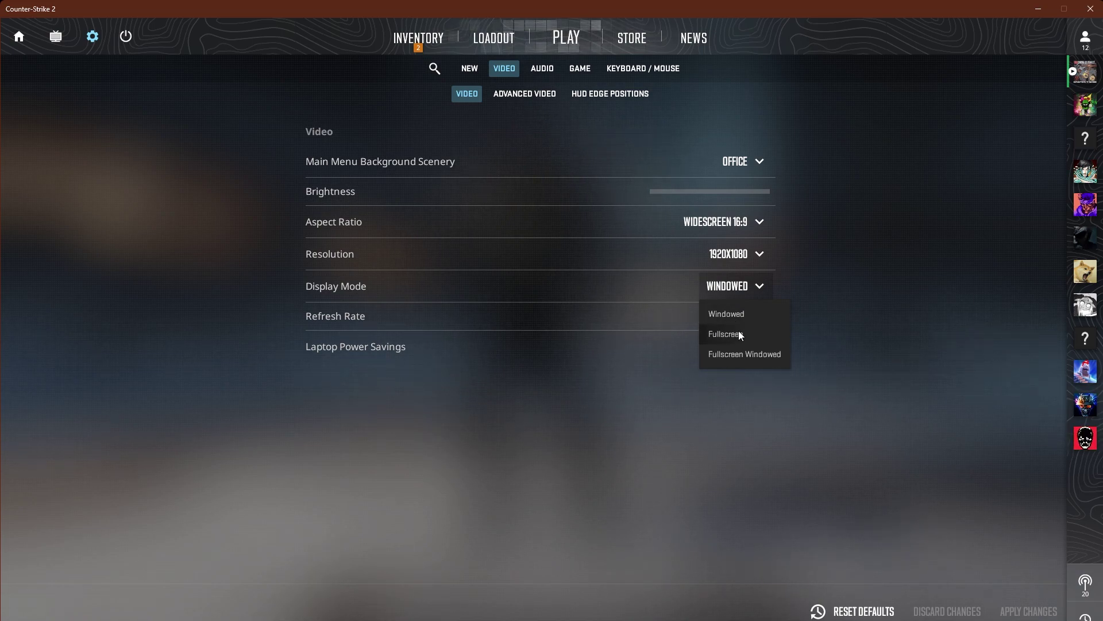
left_click(747, 286)
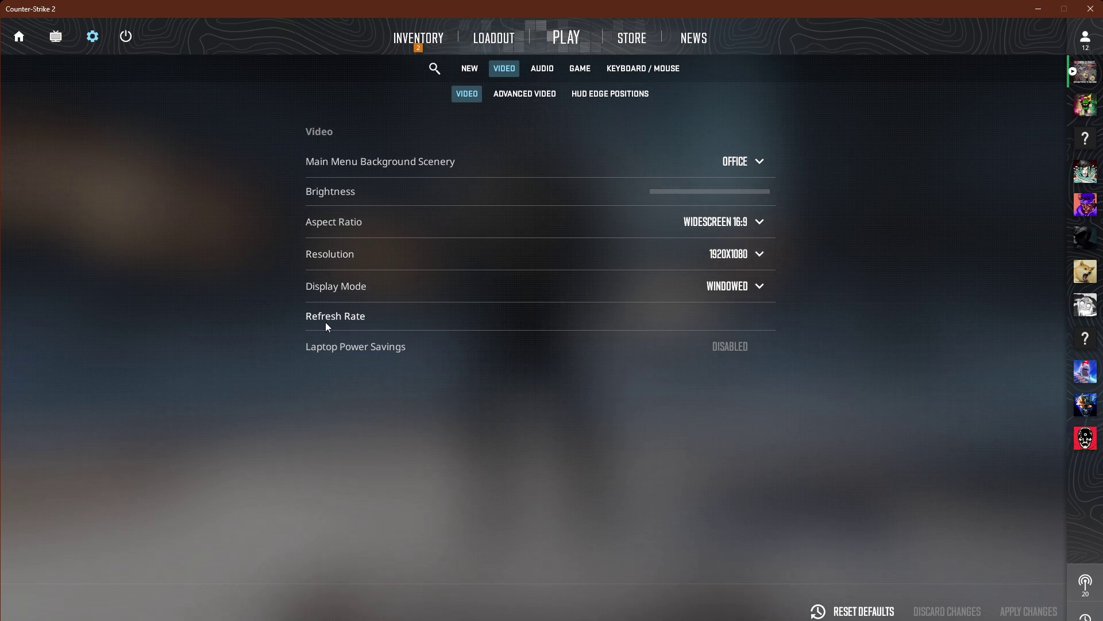
left_click(741, 289)
left_click(900, 311)
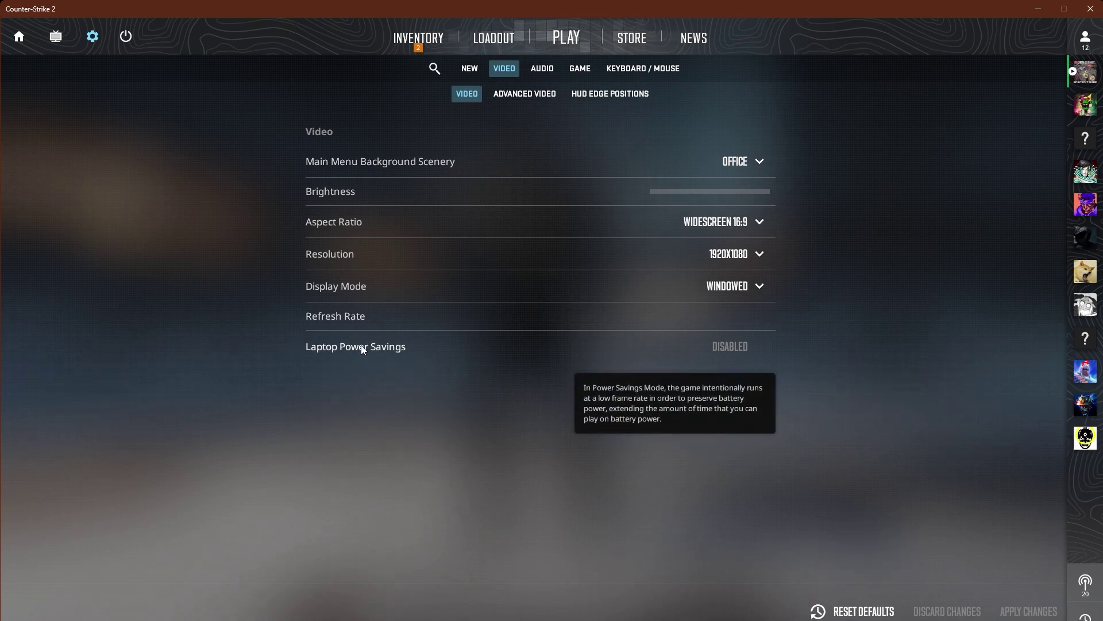
left_click(501, 92)
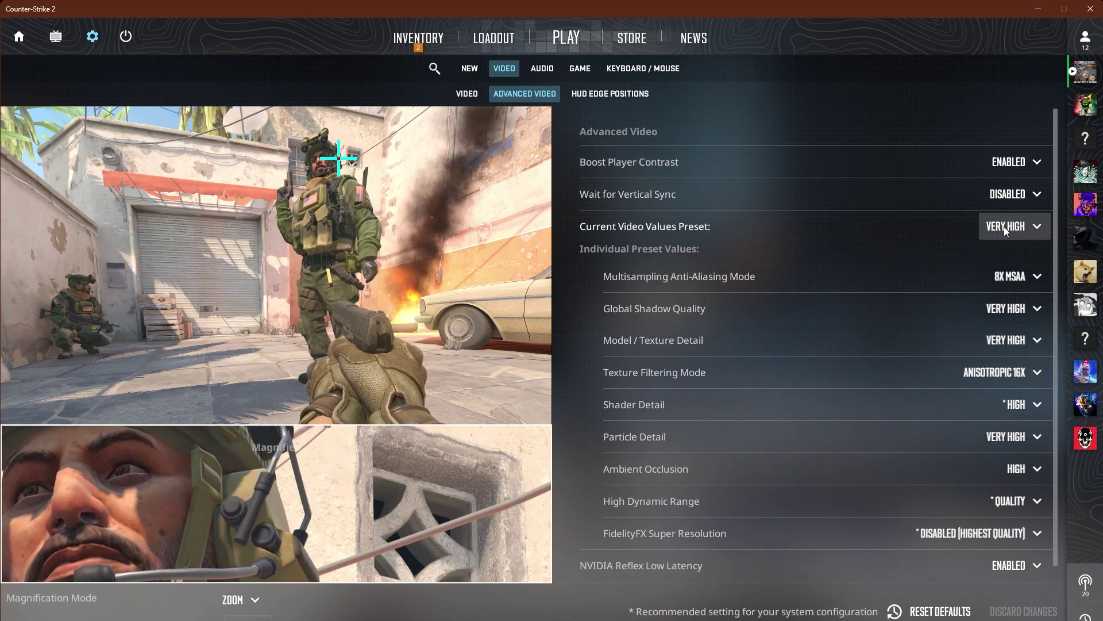
Check the video presets, keeping Very High, then set anti-aliasing to 4x MSAA
left_click(1020, 227)
left_click(934, 253)
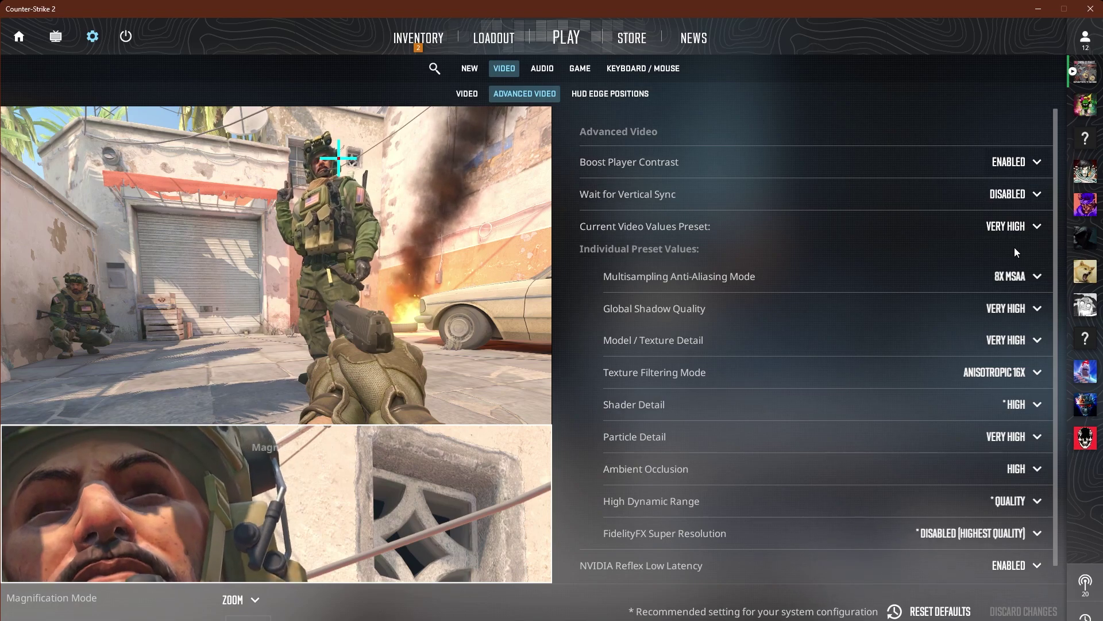
scroll(648, 248, "down", 1)
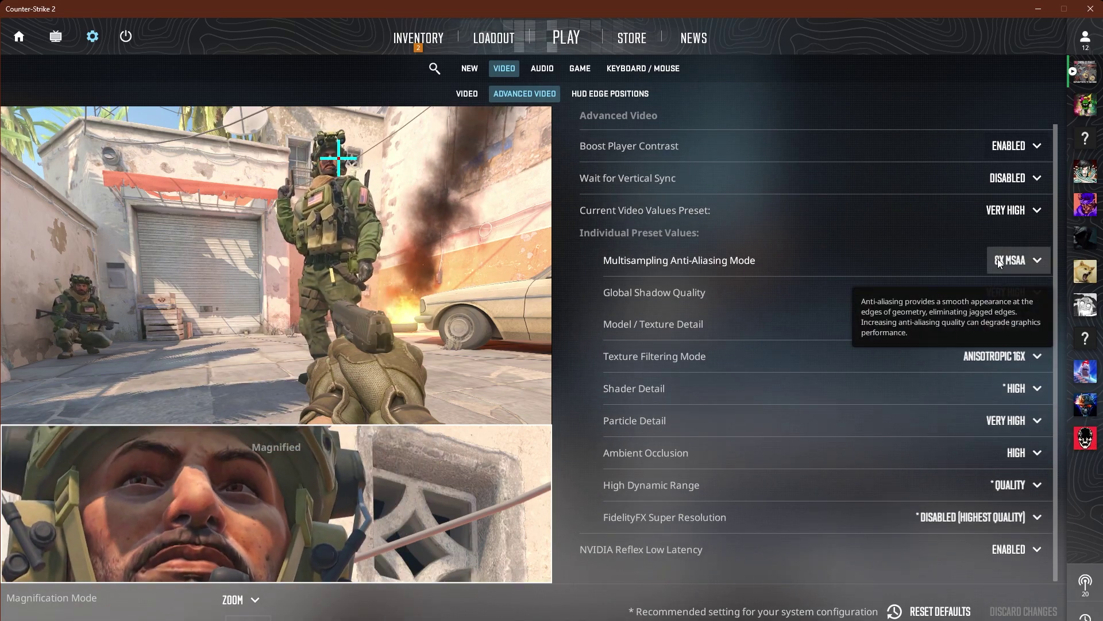
left_click(998, 259)
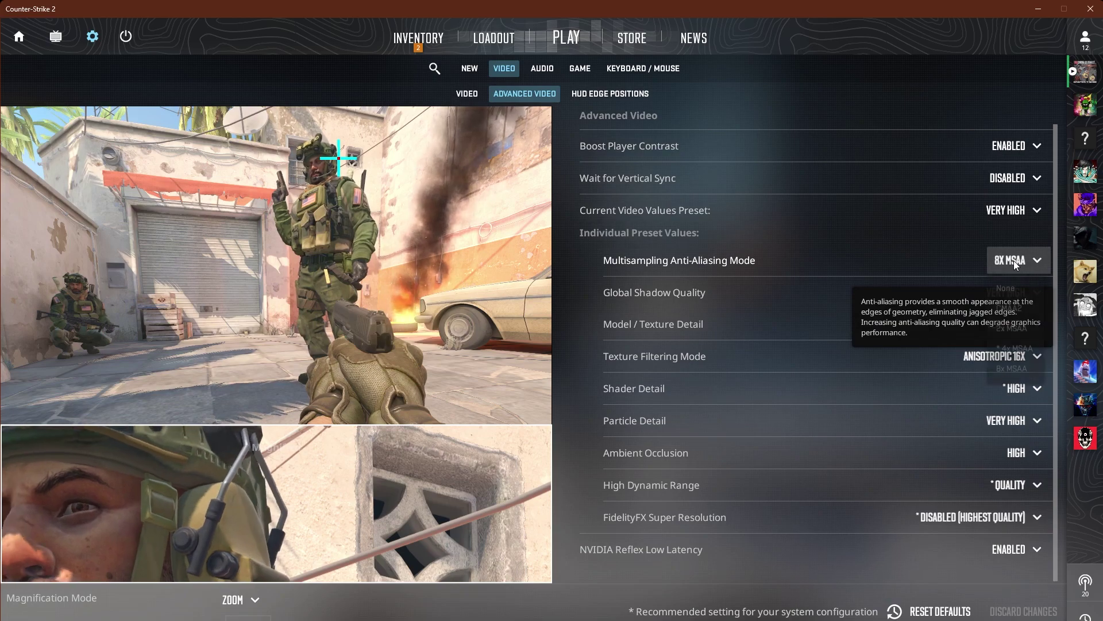
left_click(1014, 261)
left_click(1020, 348)
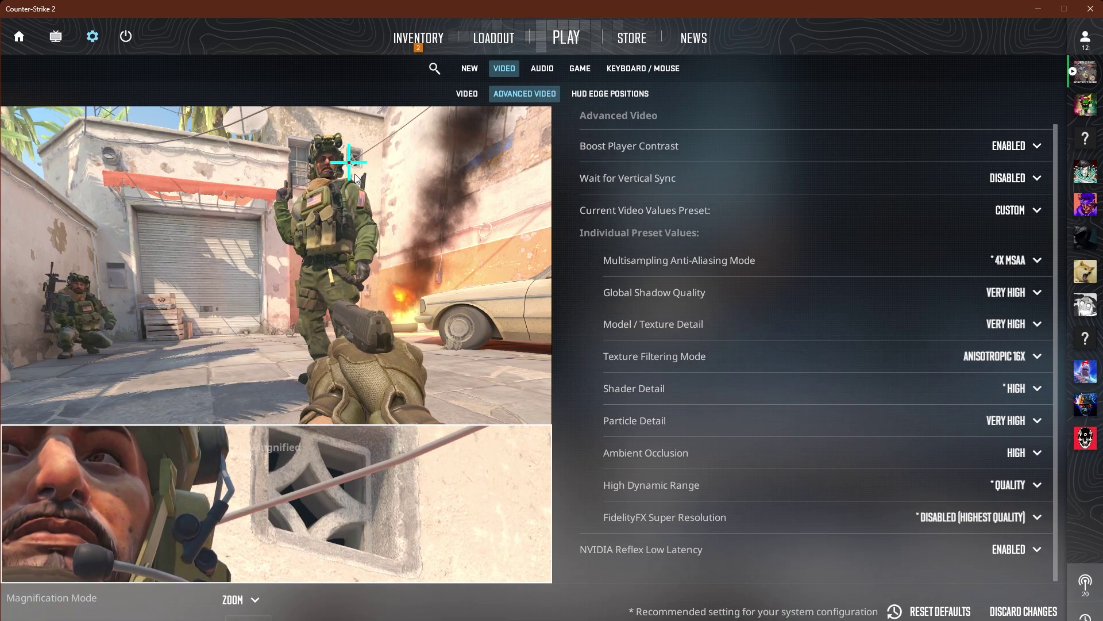
Try None, 8x and 2x MSAA anti-aliasing, then settle back on 4x MSAA
left_click(1017, 265)
left_click(1012, 285)
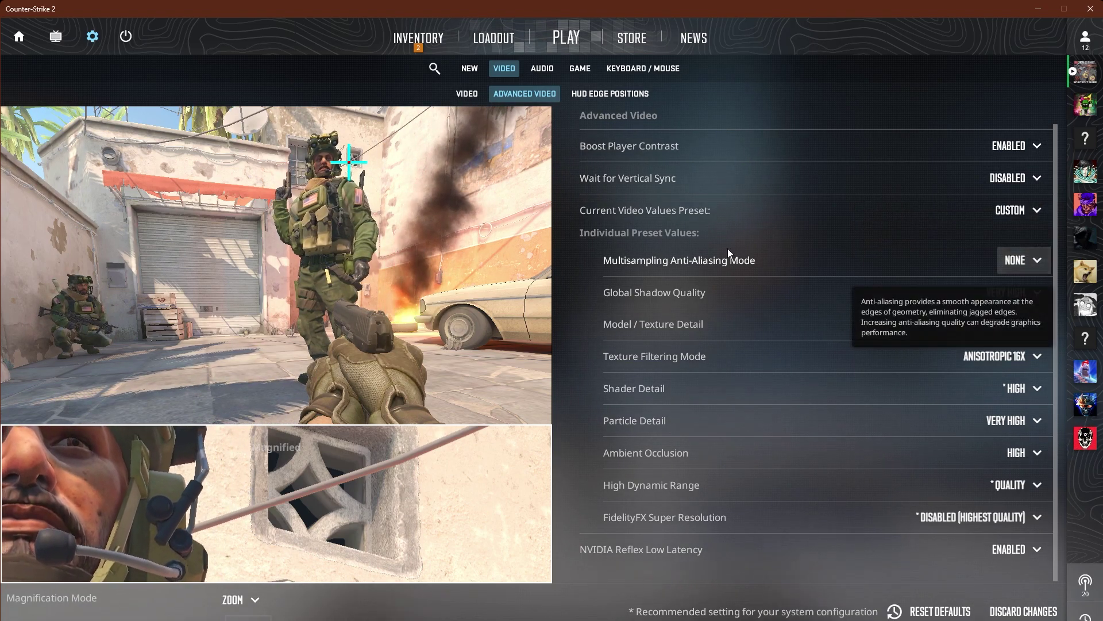
left_click(1023, 259)
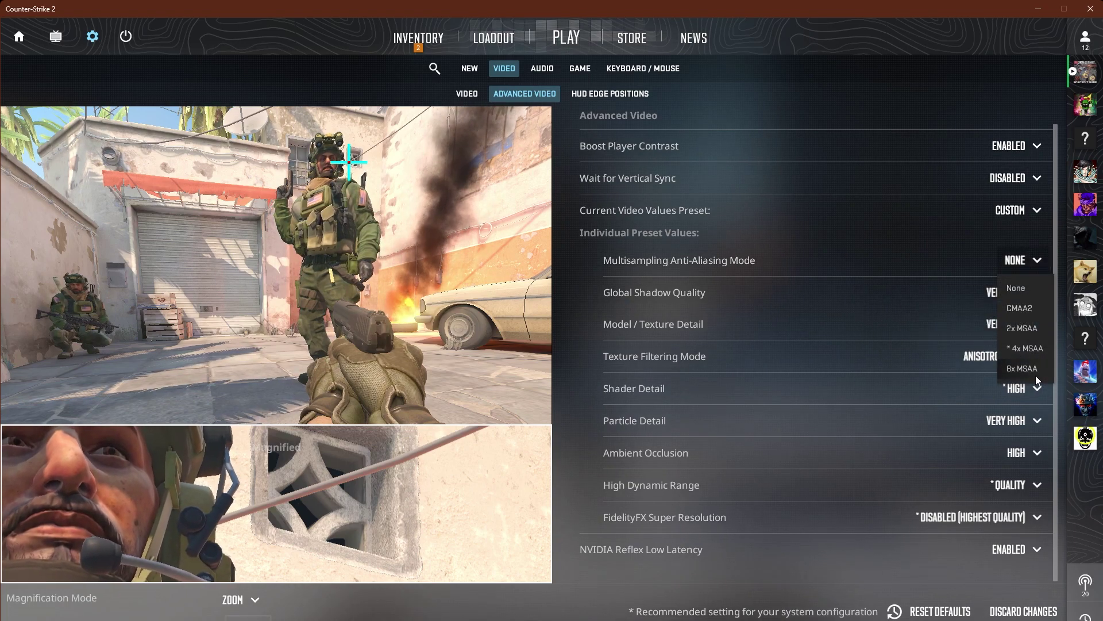
left_click(1026, 369)
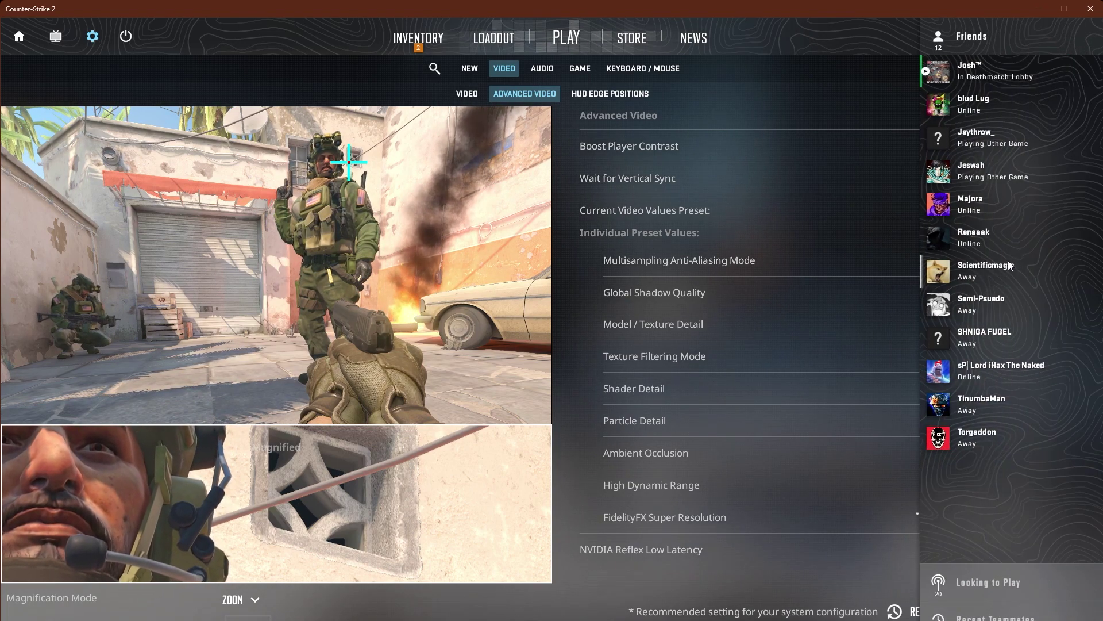
left_click(997, 265)
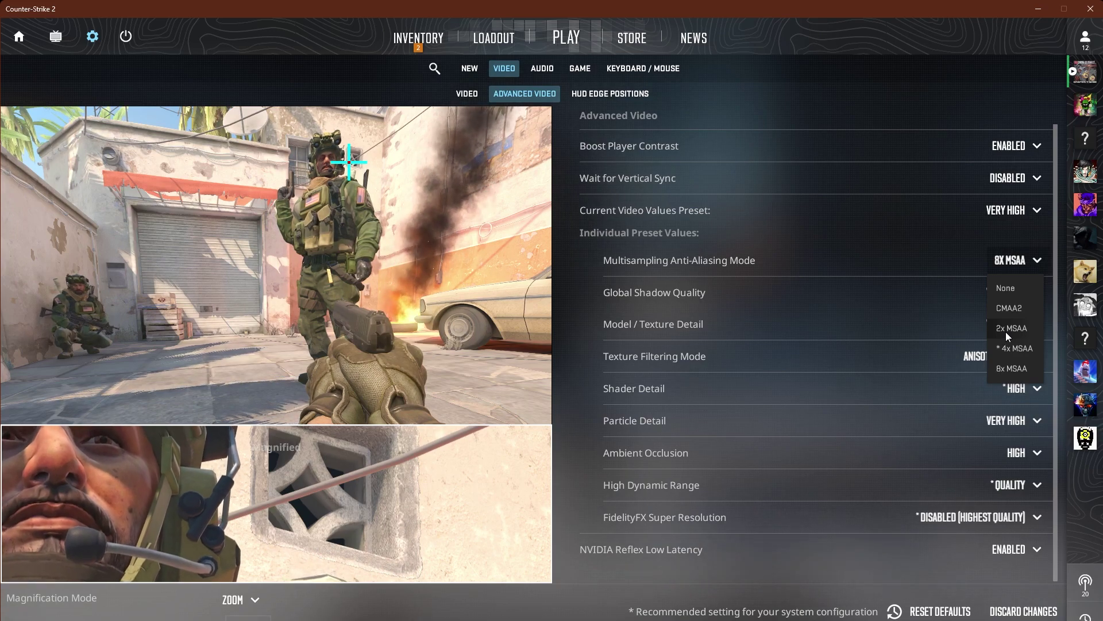
left_click(1006, 334)
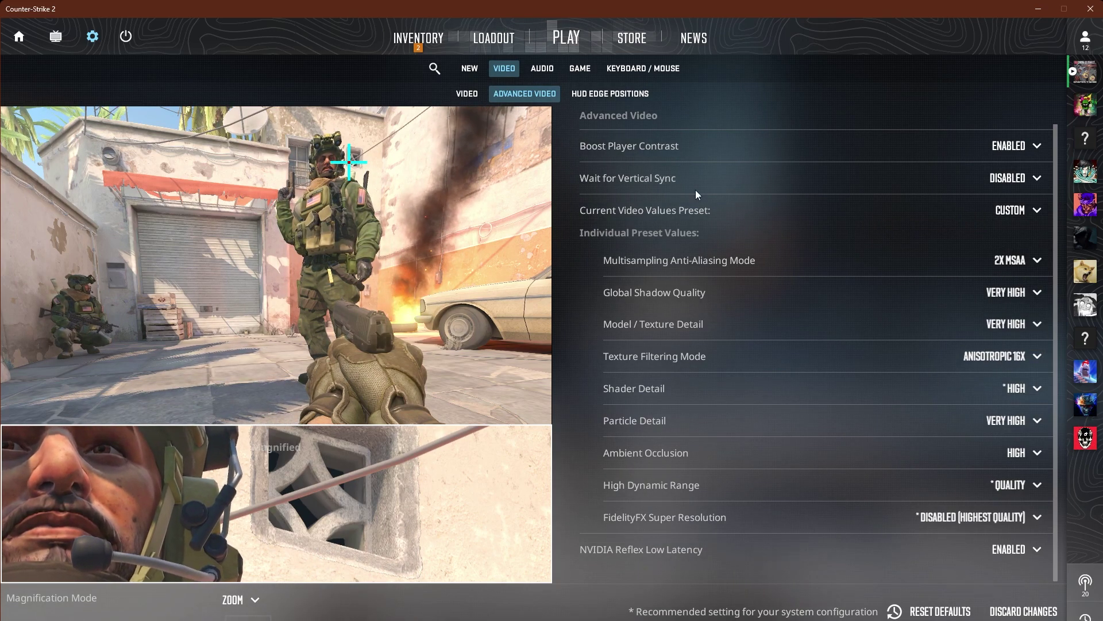
left_click(1015, 261)
left_click(1013, 347)
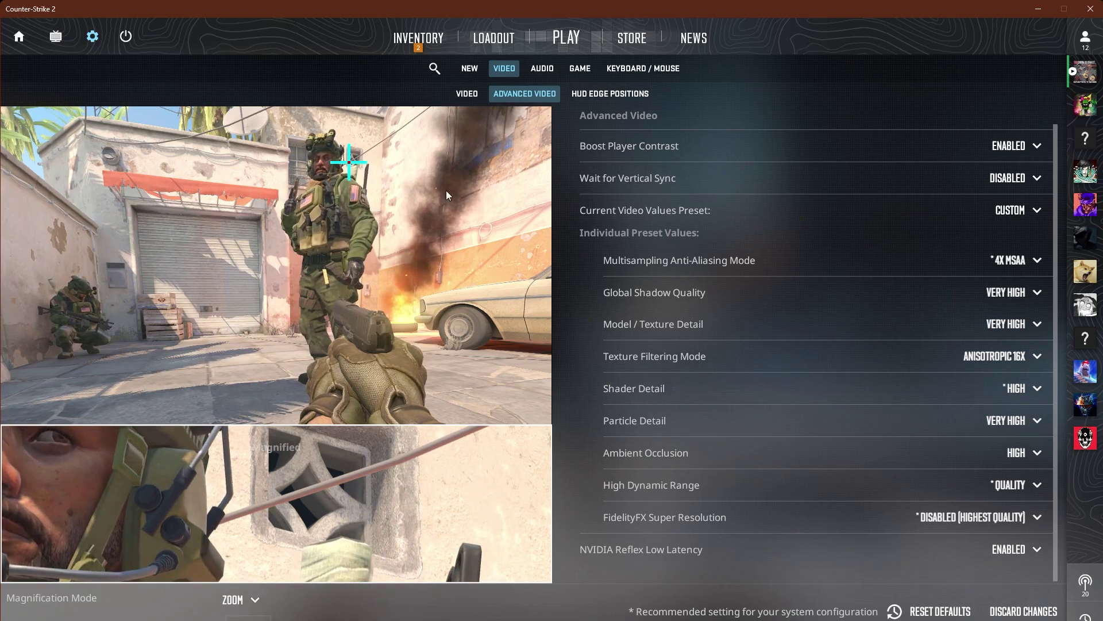
Try Global Shadow Quality at High and Low, leaving it at High
left_click(1021, 295)
left_click(1025, 305)
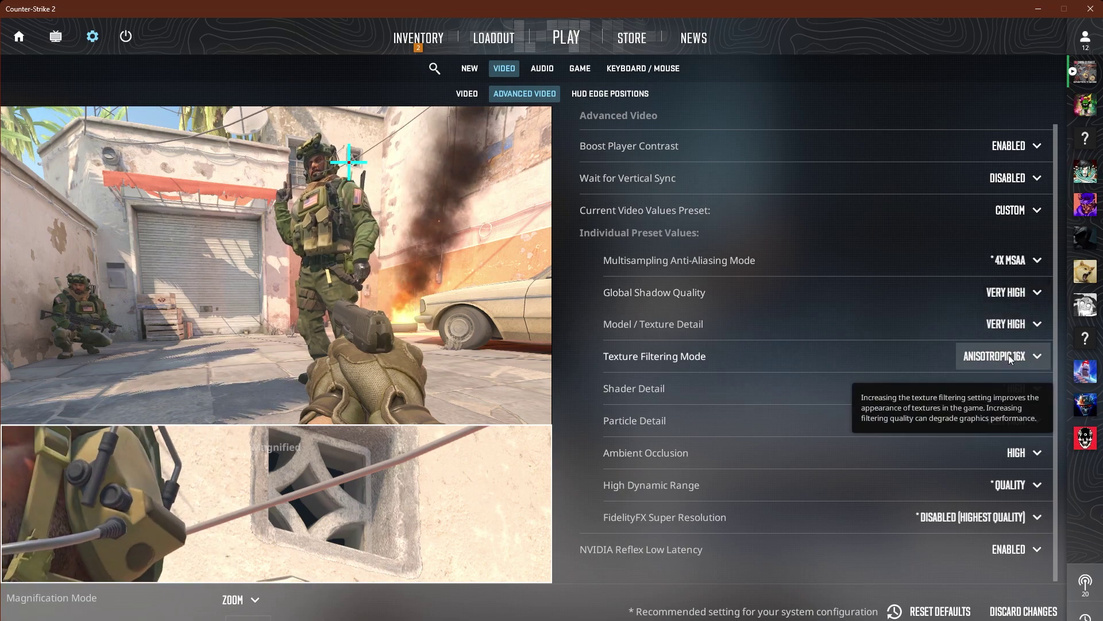
left_click(1000, 294)
left_click(1014, 359)
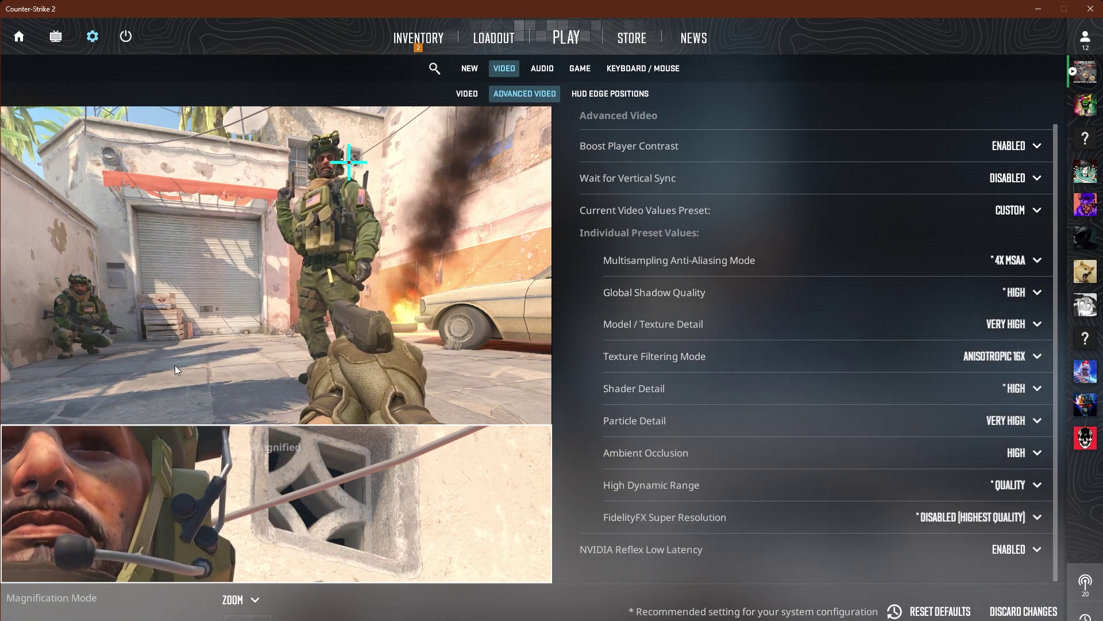
left_click(1021, 294)
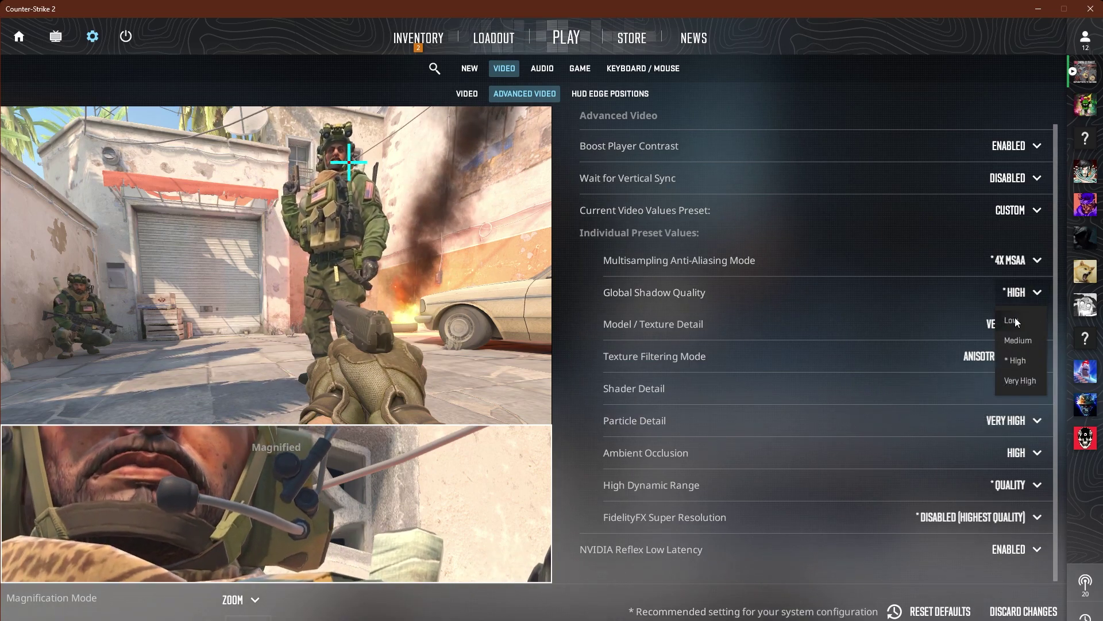
left_click(1014, 319)
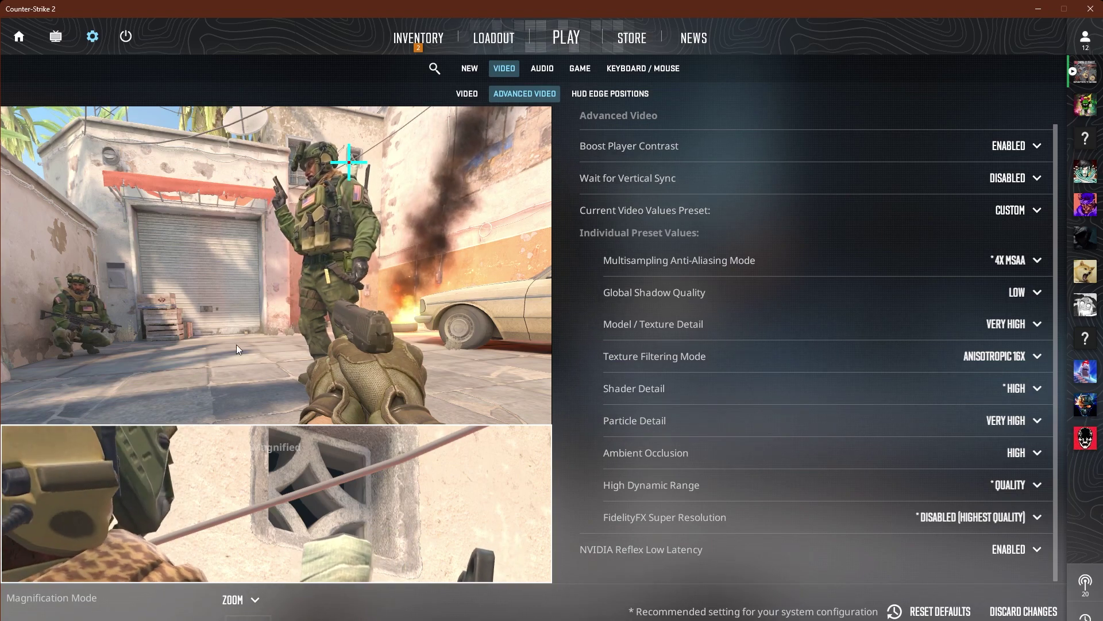
left_click(1027, 326)
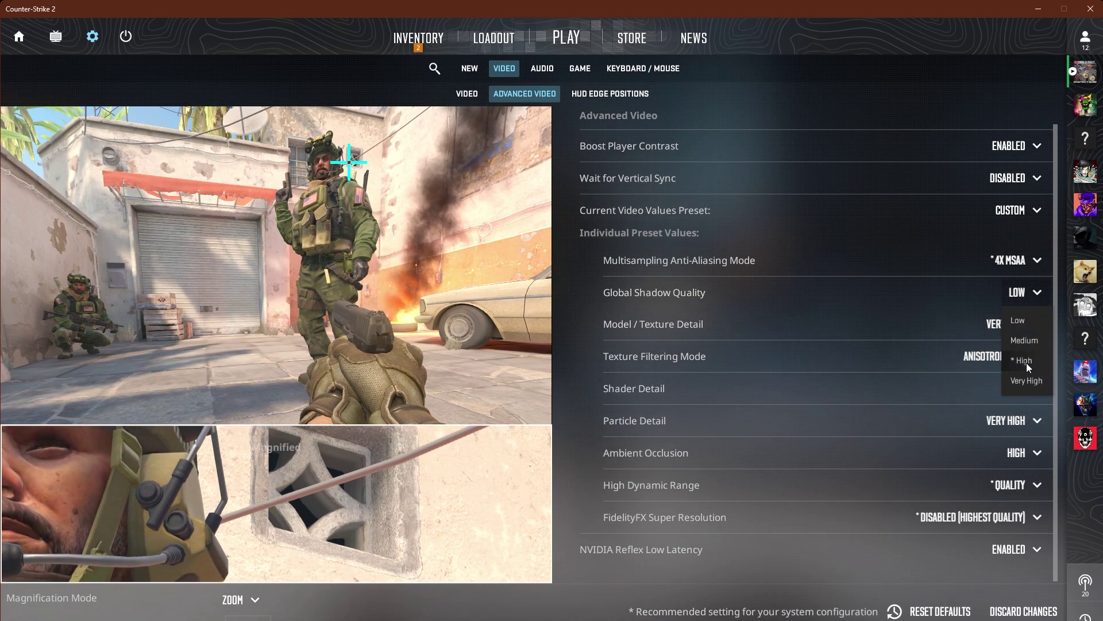
left_click(1026, 362)
Lower Model and Texture Detail to Low and set Texture Filtering to Anisotropic 4X
left_click(1032, 326)
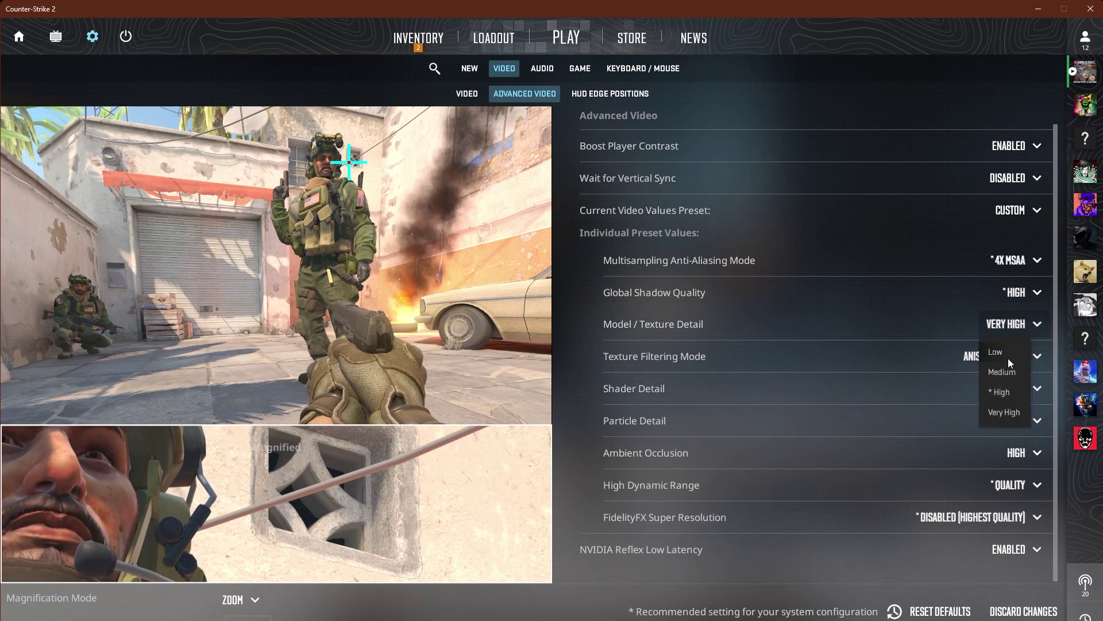
left_click(1004, 352)
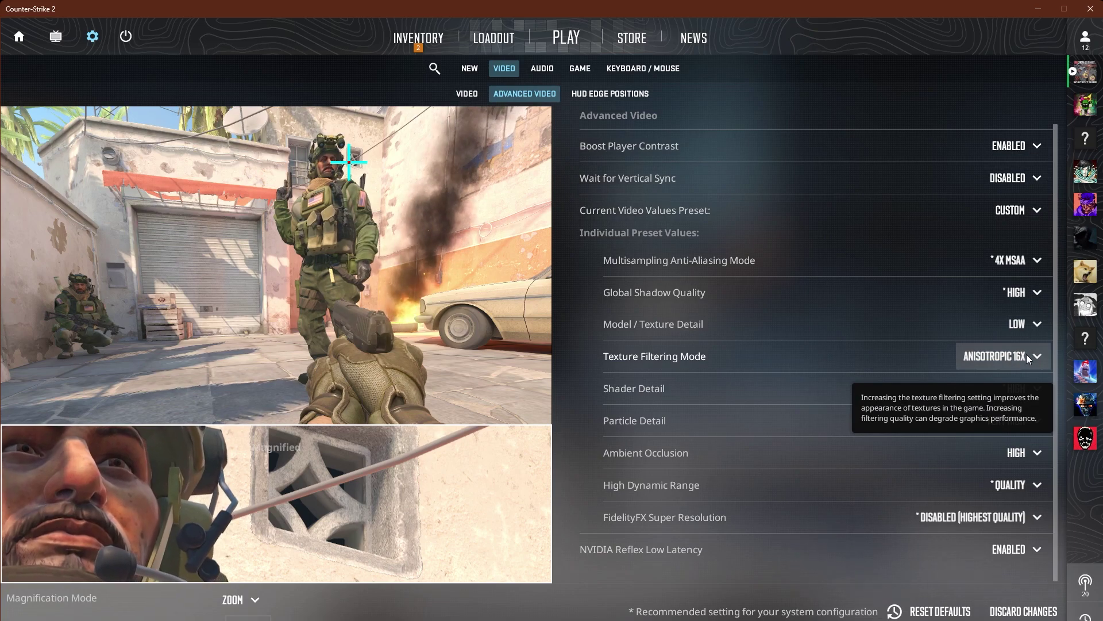
left_click(981, 366)
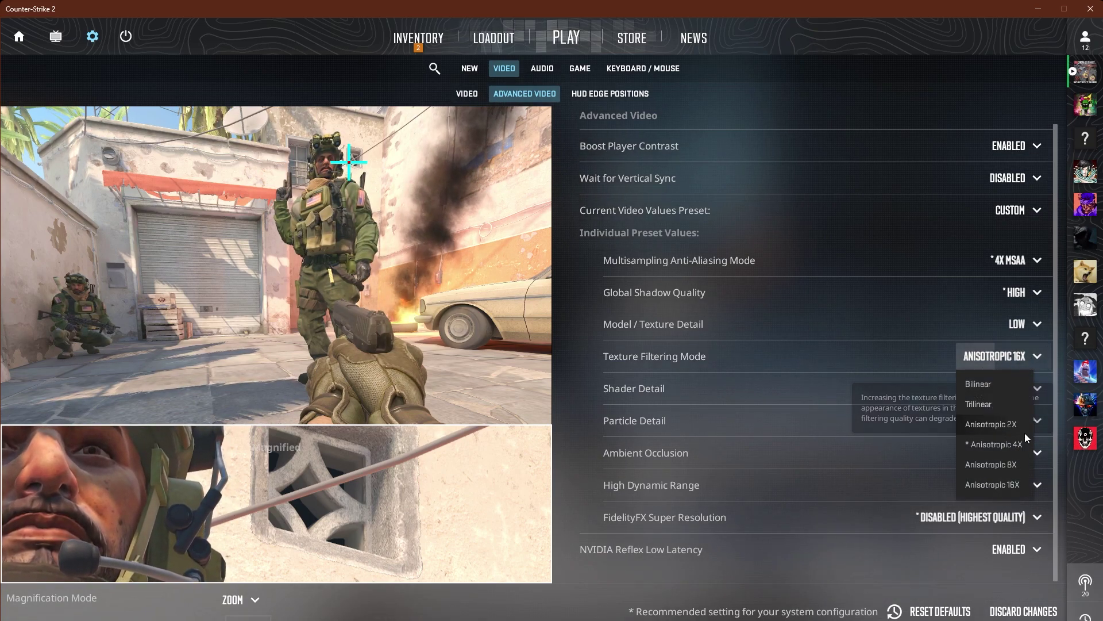
left_click(1009, 467)
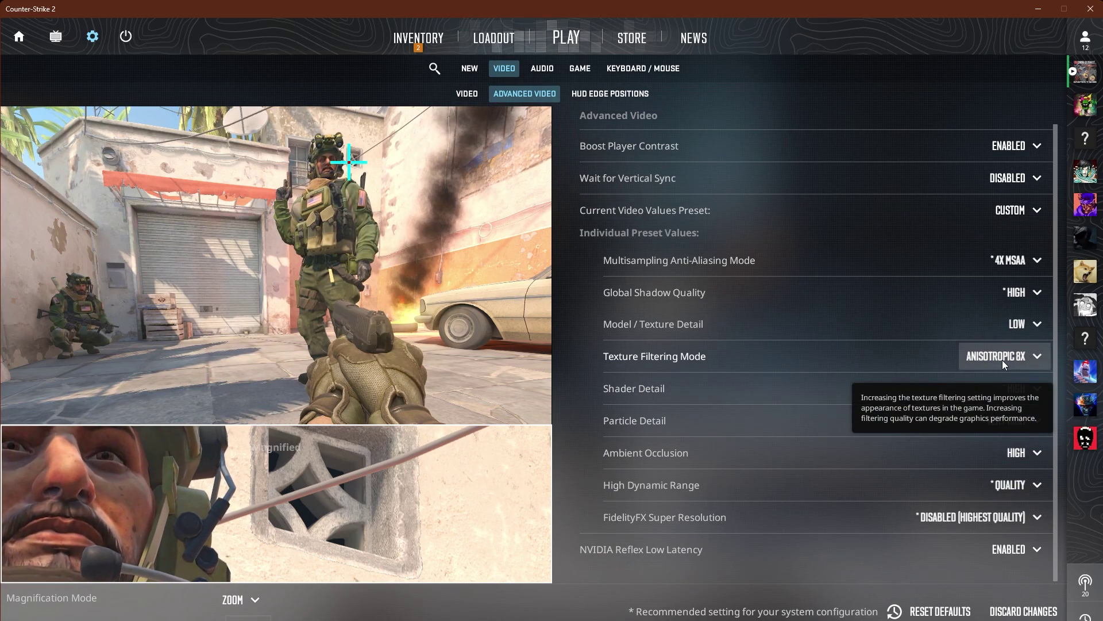
left_click(1003, 359)
left_click(1013, 450)
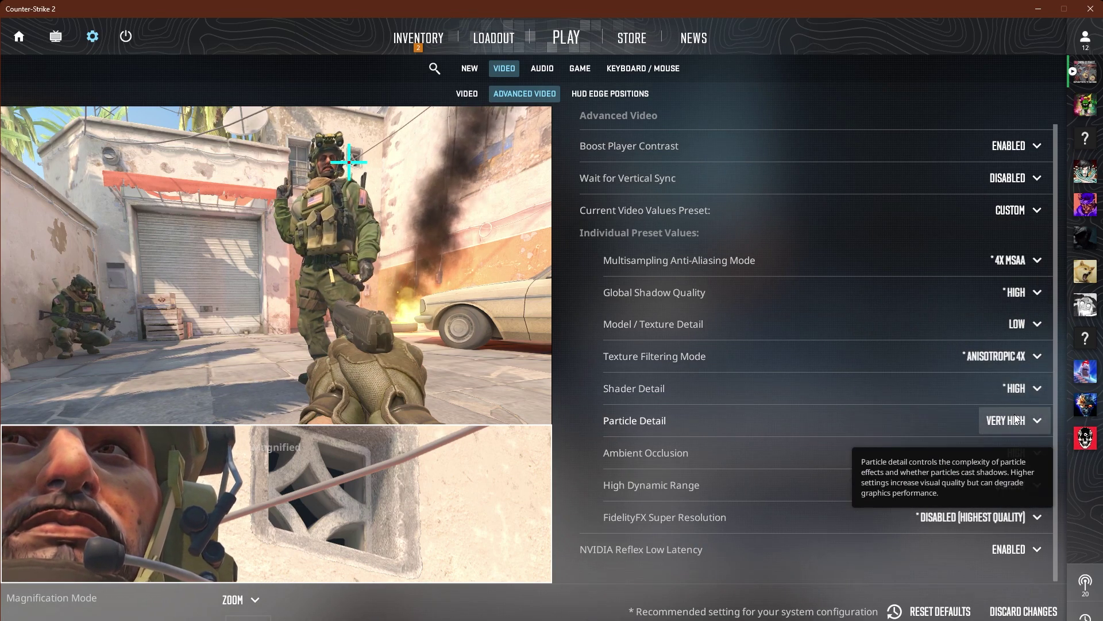
Set Shader Detail to Low and Particle Detail to Low after briefly trying Very High
left_click(1026, 388)
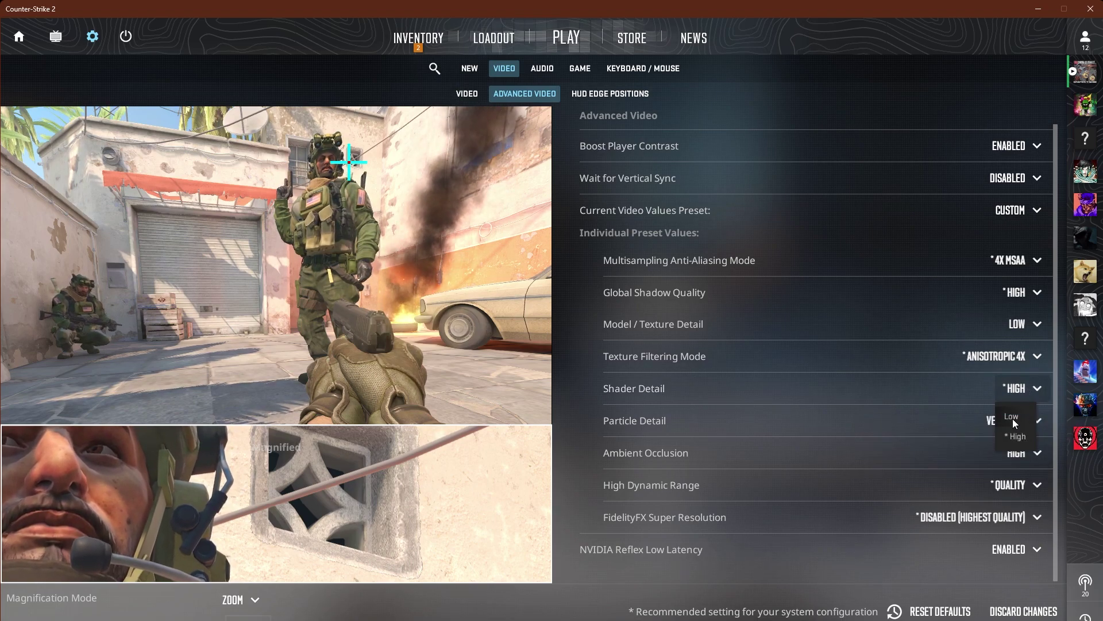
left_click(1013, 418)
left_click(1029, 422)
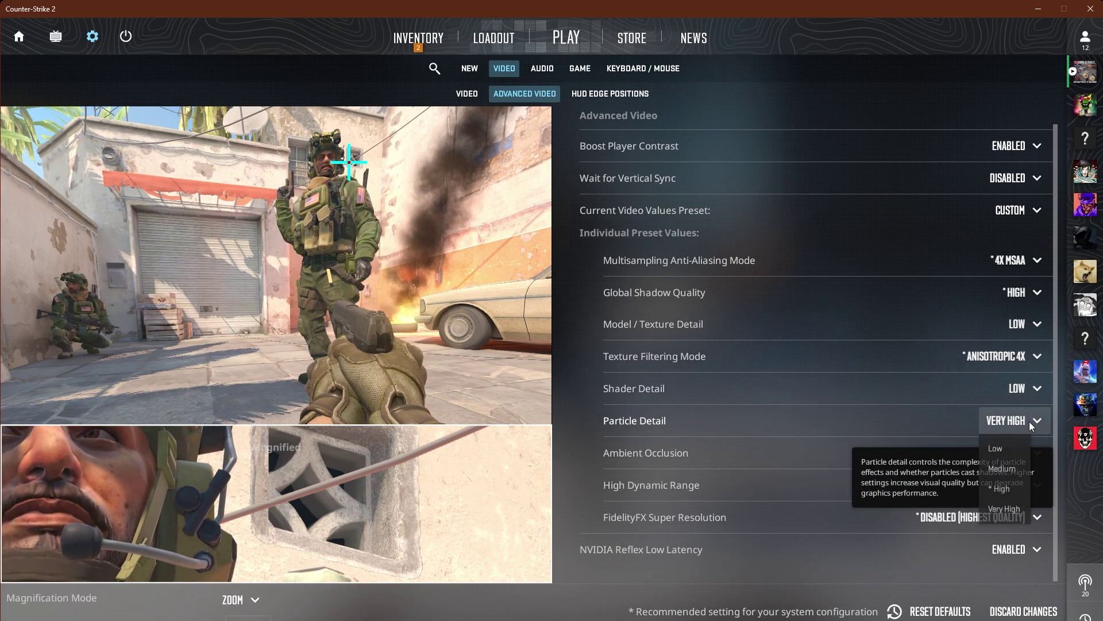
left_click(995, 448)
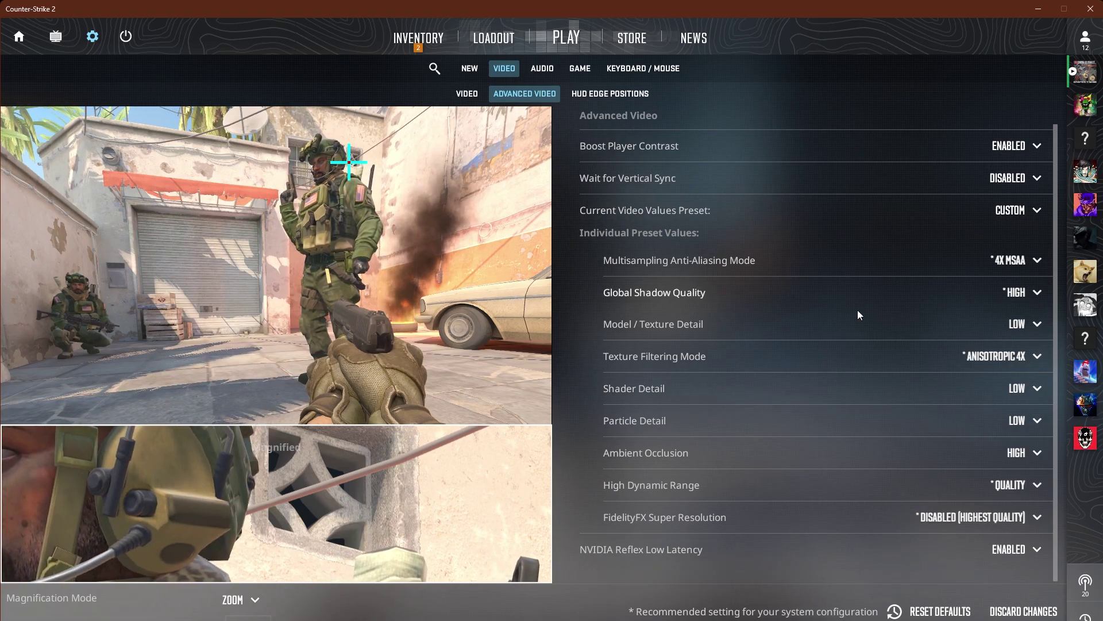
left_click(1017, 420)
left_click(1006, 403)
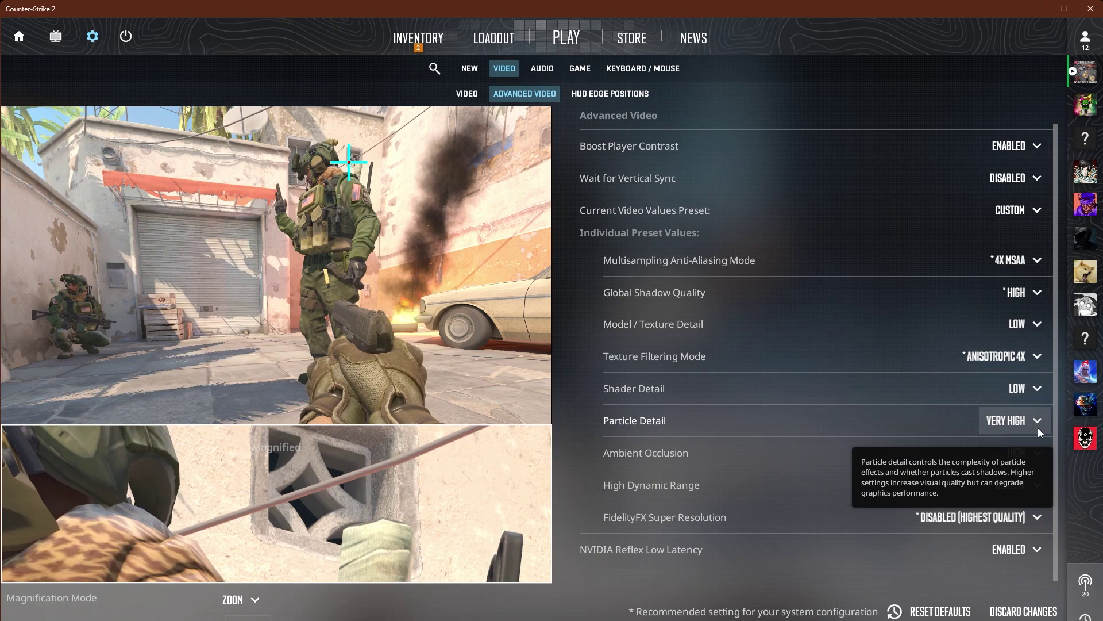
left_click(1009, 429)
left_click(1000, 448)
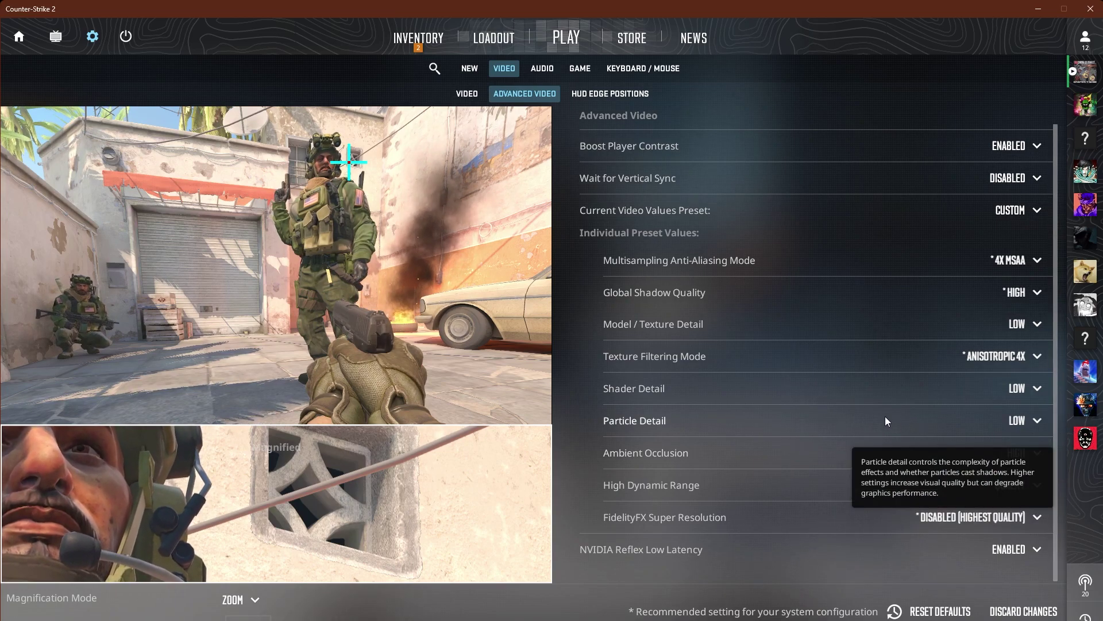
Set Ambient Occlusion to Medium and High Dynamic Range to Performance after trying Quality
left_click(1031, 452)
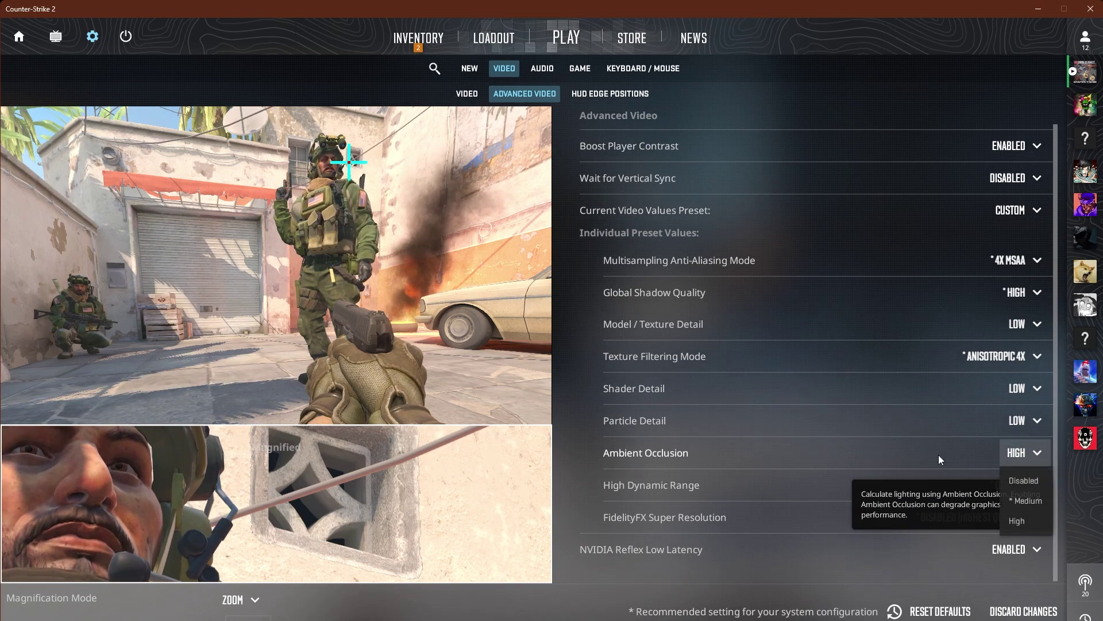
left_click(1042, 503)
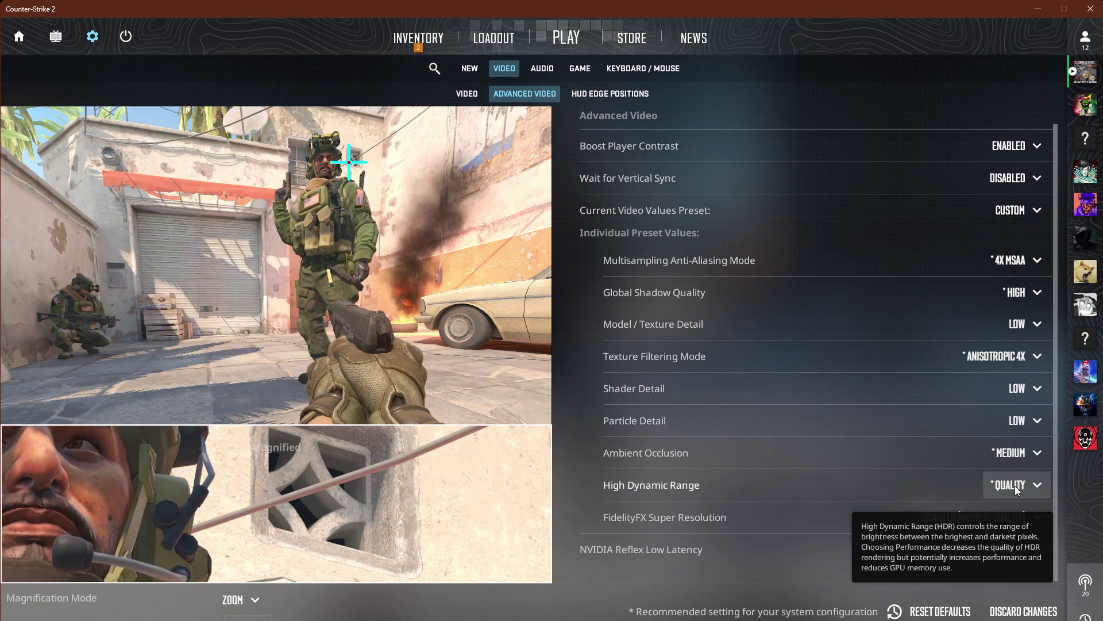
left_click(1015, 486)
left_click(1017, 514)
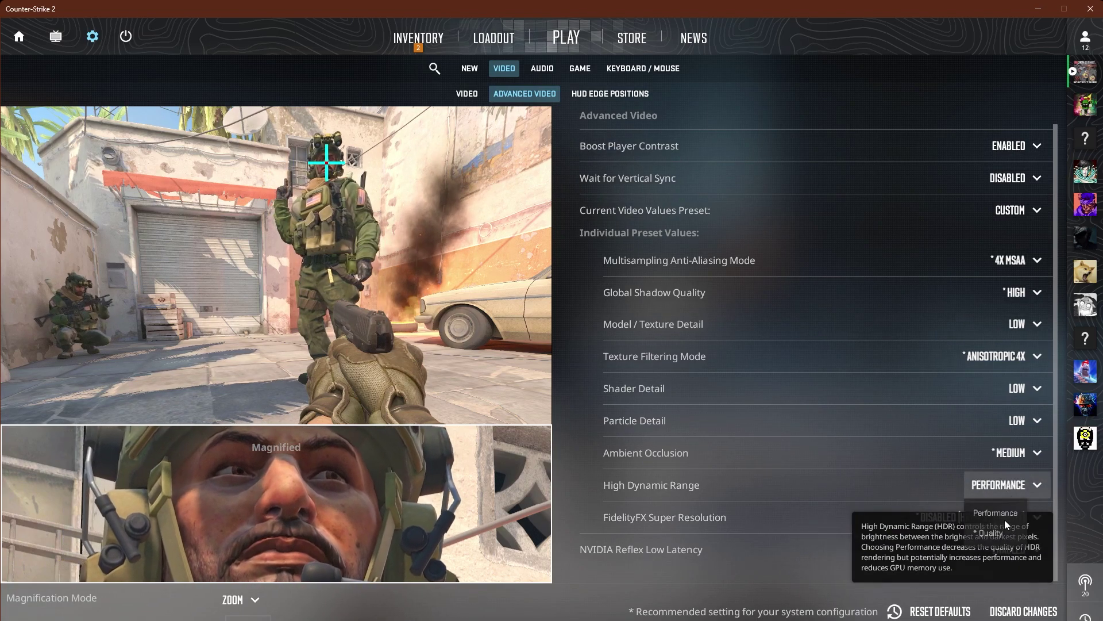
left_click(1008, 489)
left_click(1004, 529)
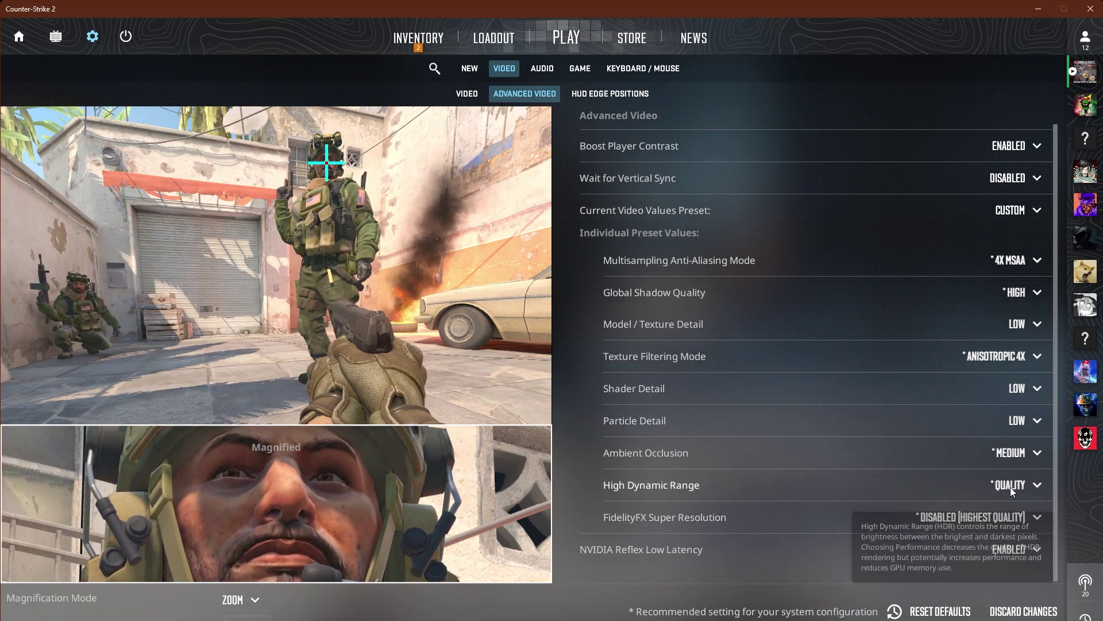
left_click(1029, 487)
left_click(1022, 508)
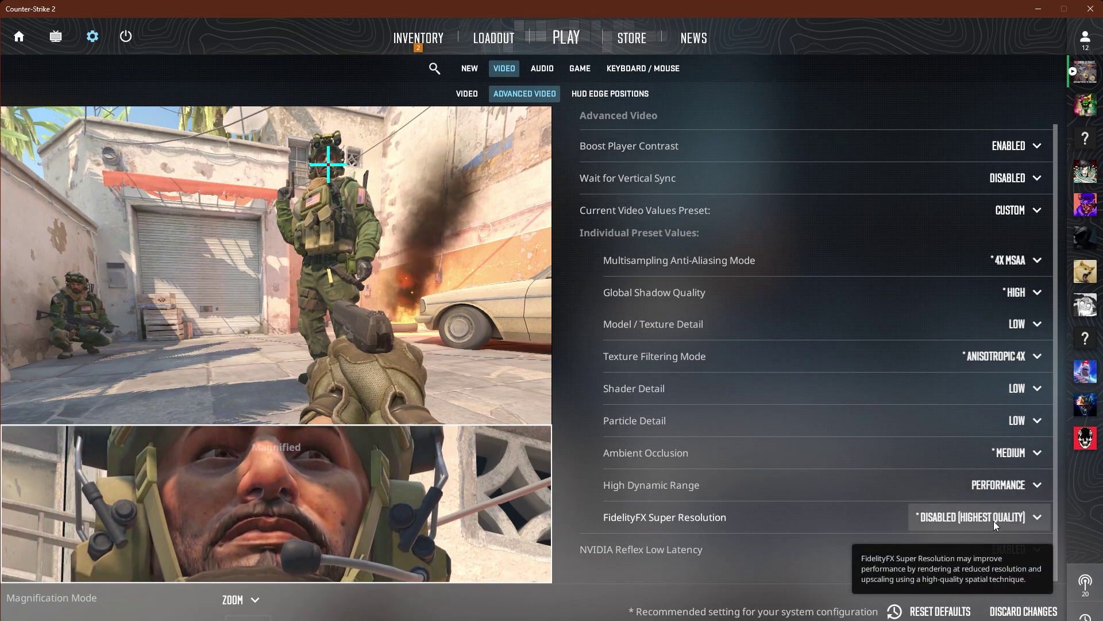
Try FidelityFX Super Resolution at Performance, then return it to Disabled (Highest Quality)
left_click(942, 516)
left_click(958, 519)
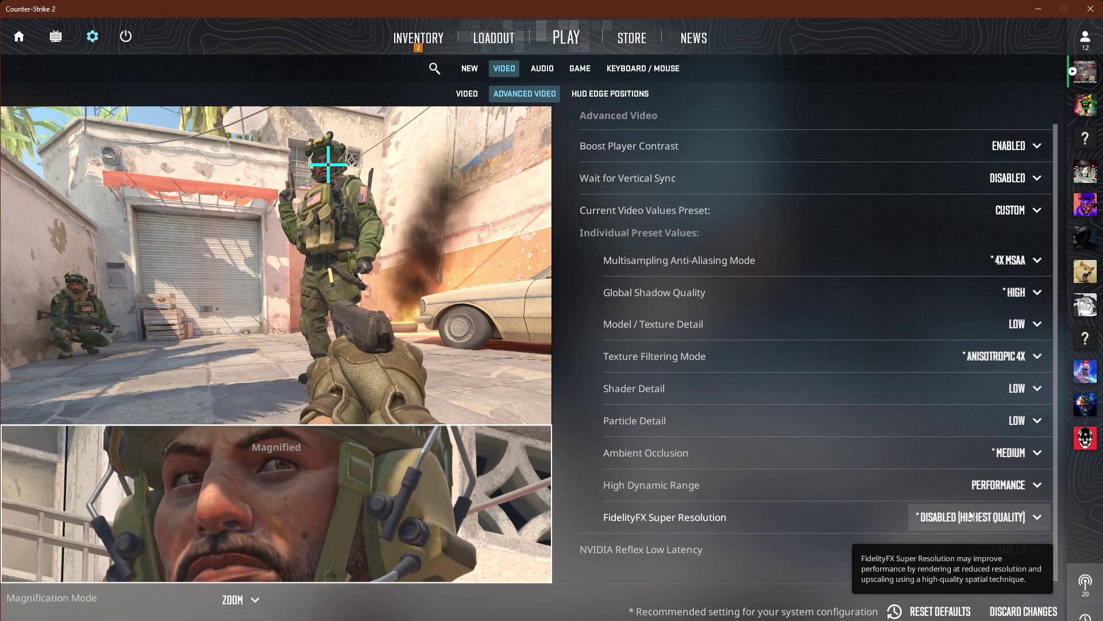
left_click(927, 515)
left_click(959, 518)
left_click(947, 509)
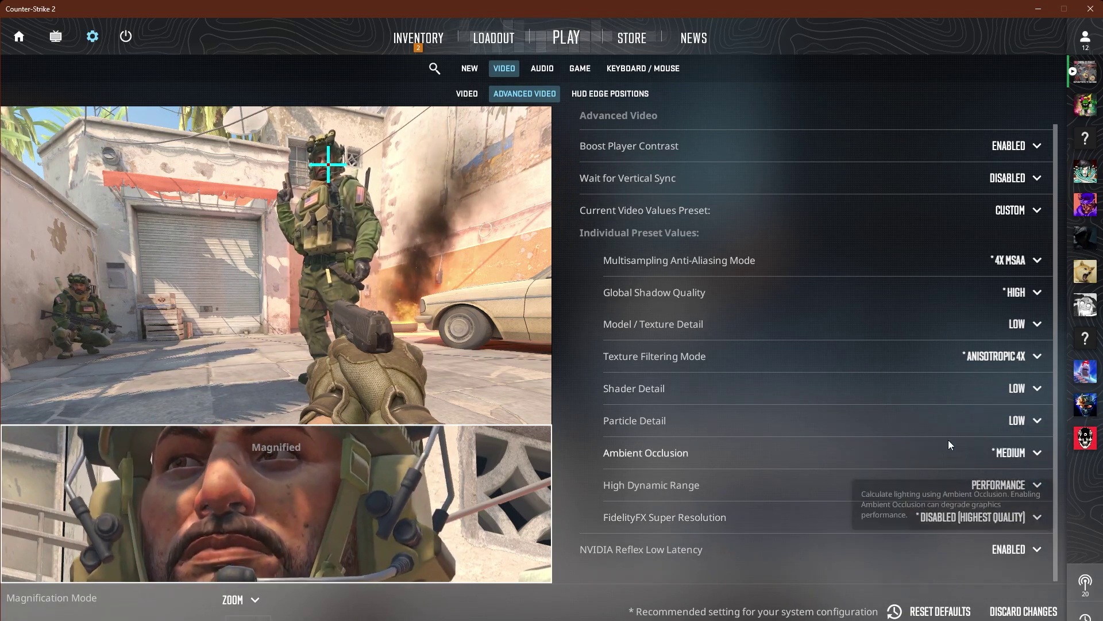
left_click(953, 519)
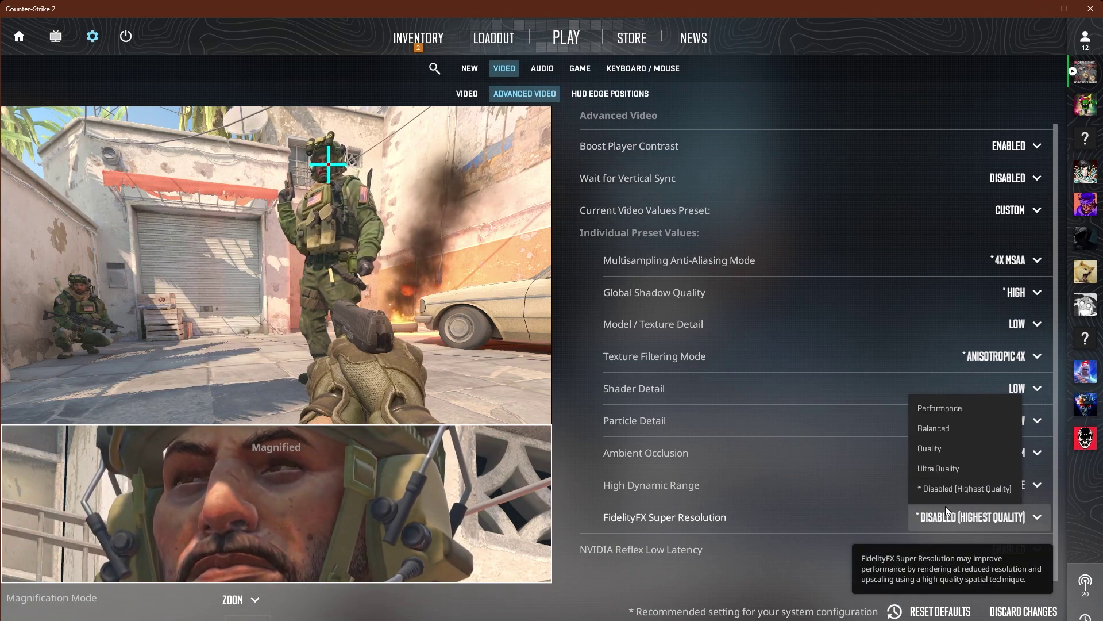
left_click(935, 411)
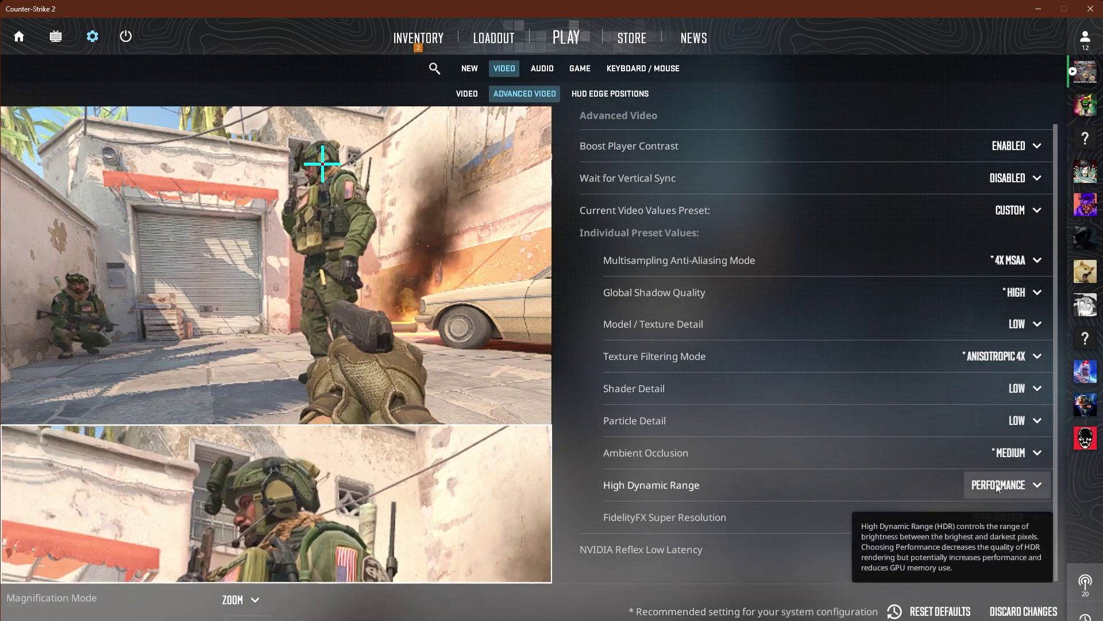
left_click(1022, 527)
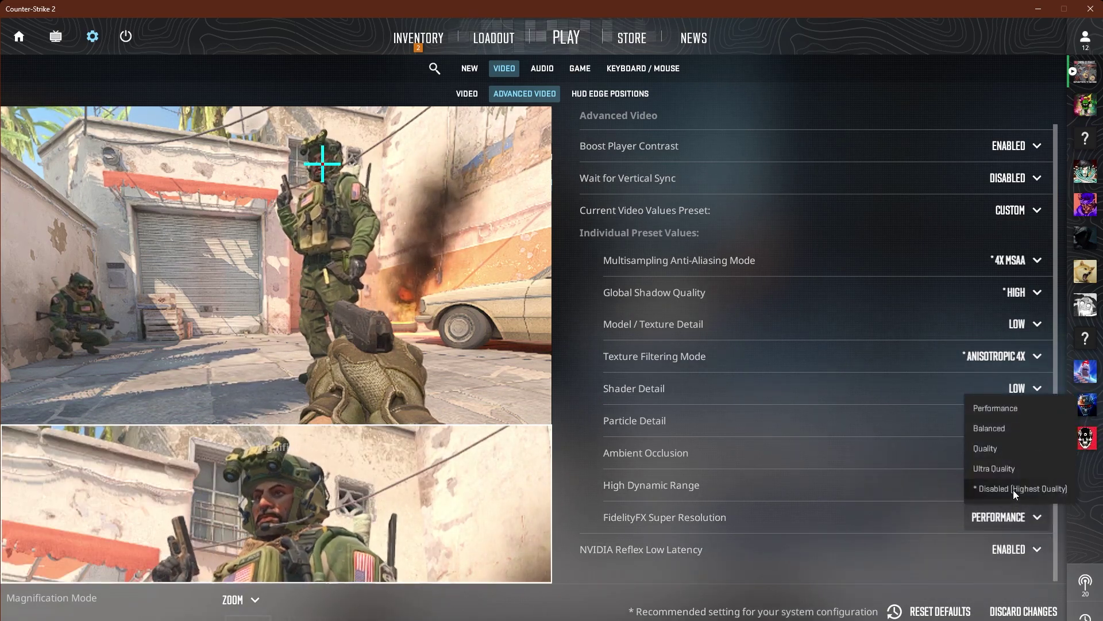
left_click(1015, 490)
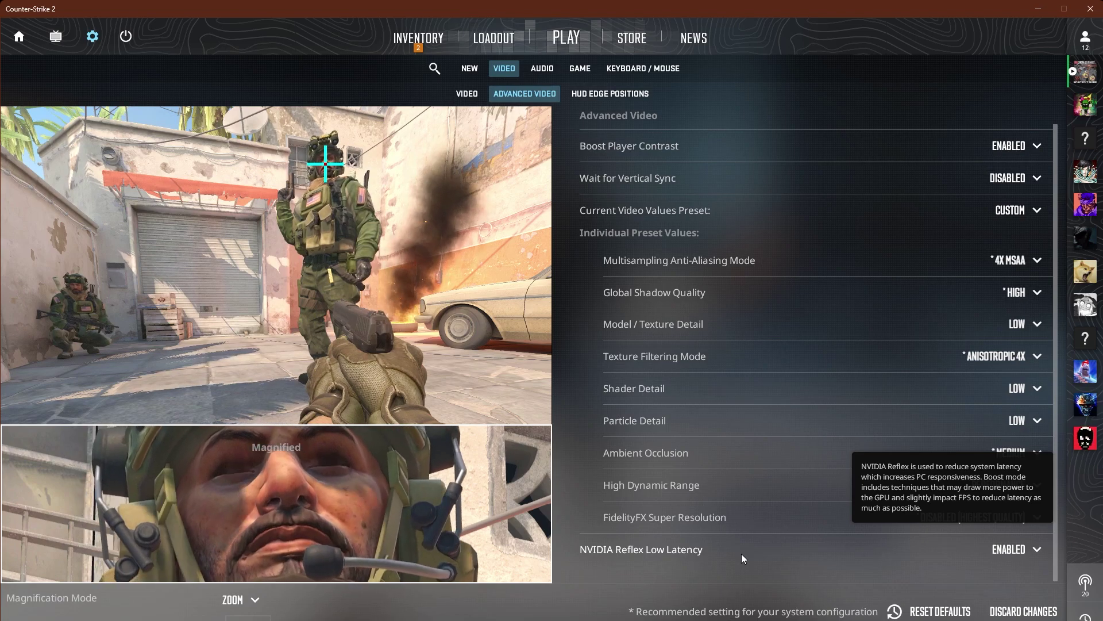
Check the NVIDIA Reflex options, then leave settings for Deathmatch on Dust II
left_click(1010, 552)
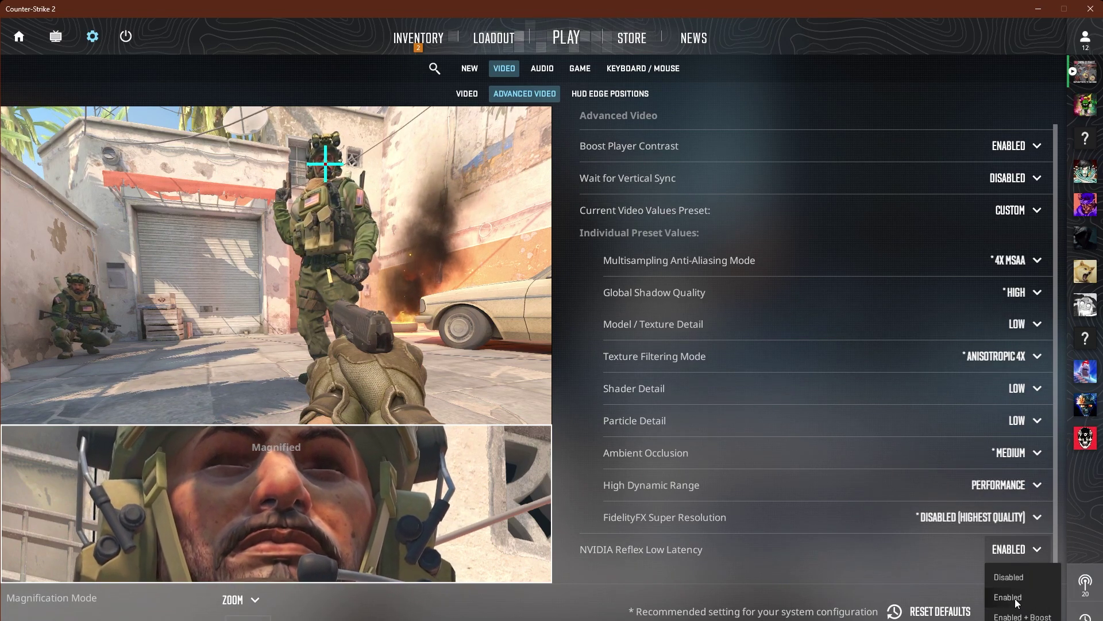
left_click(566, 38)
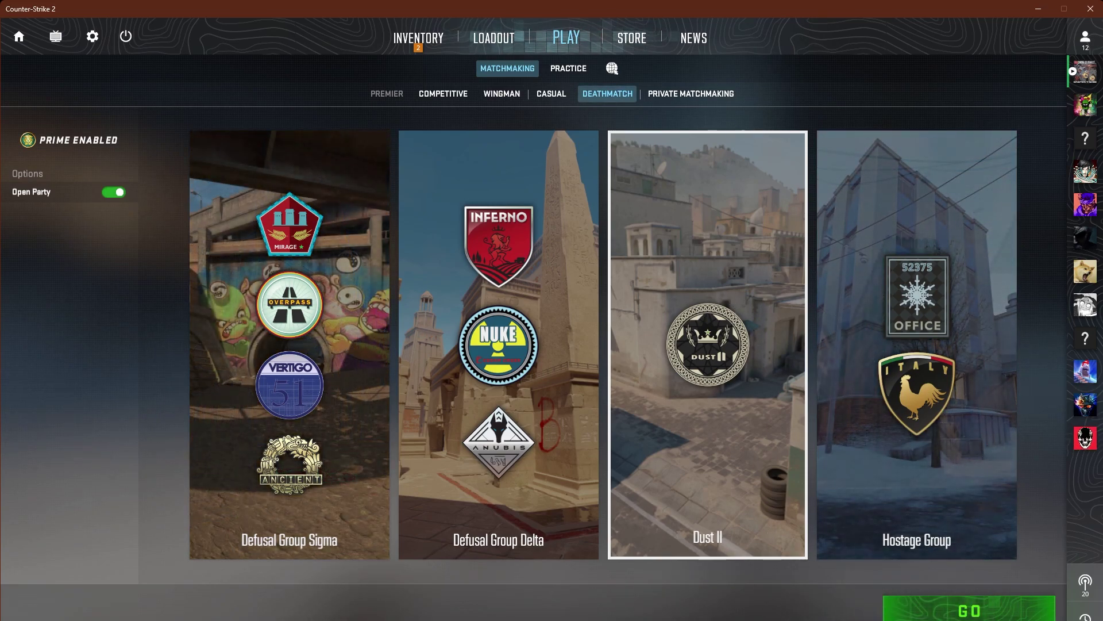
Search for and join a Free For All Deathmatch on Dust II
left_click(969, 611)
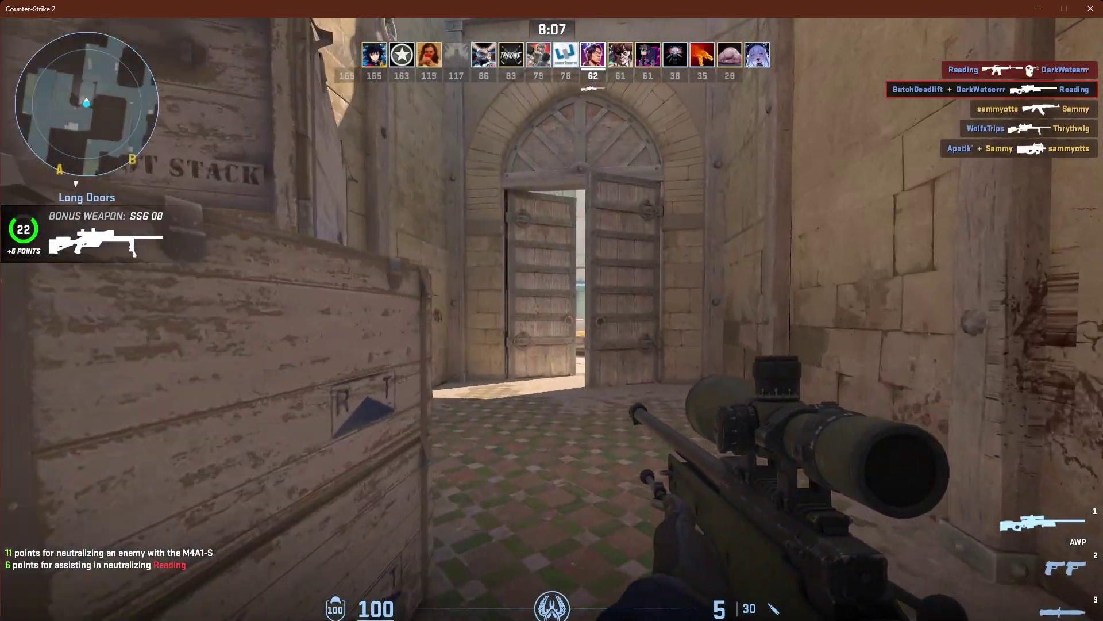
Fight from Long Doors through B doors, killing the enemy near the car, and reload
key("w")
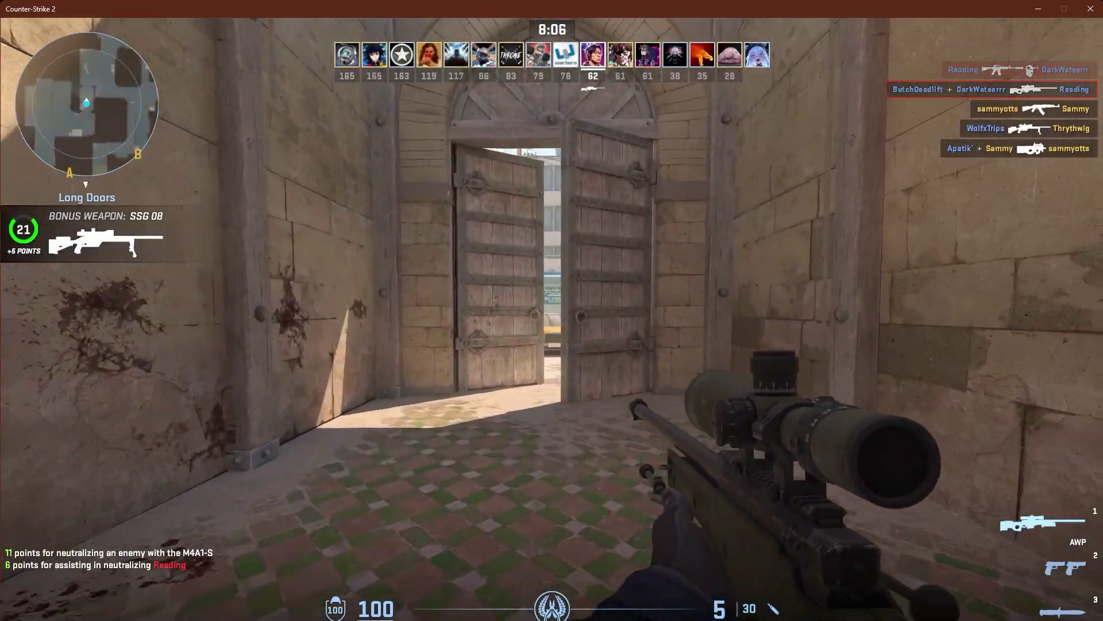
left_click(552, 310)
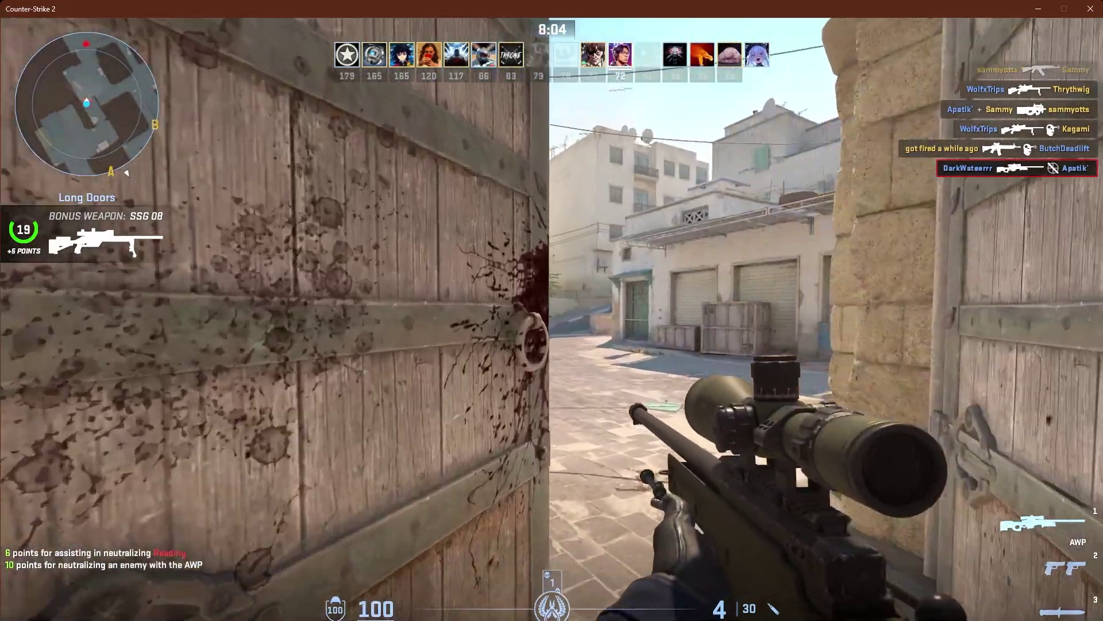
right_click(552, 310)
left_click(553, 311)
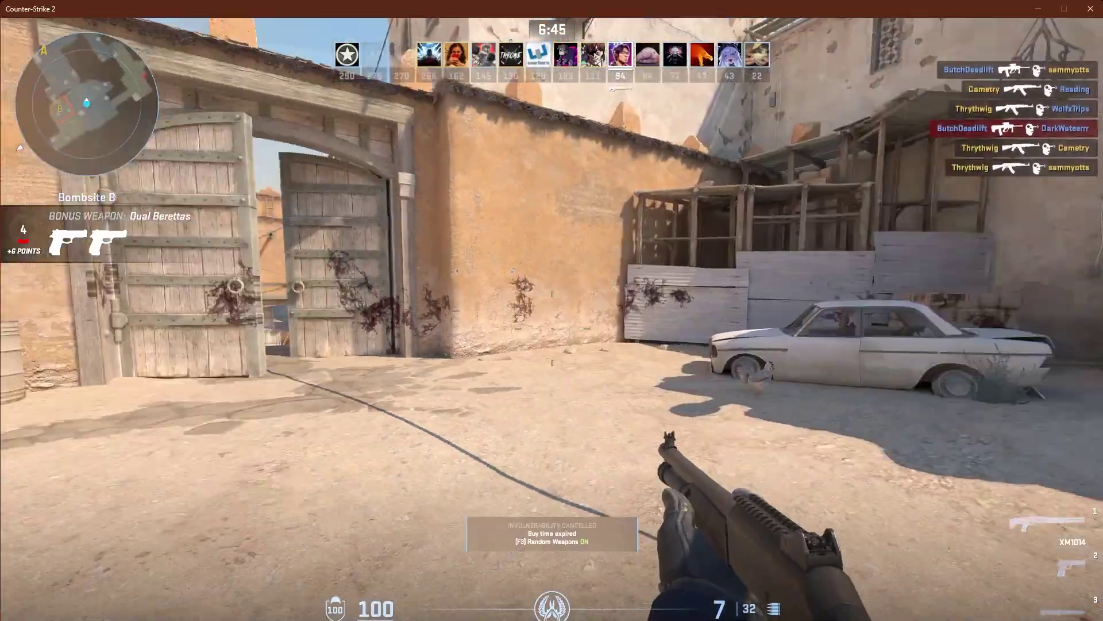
key("w")
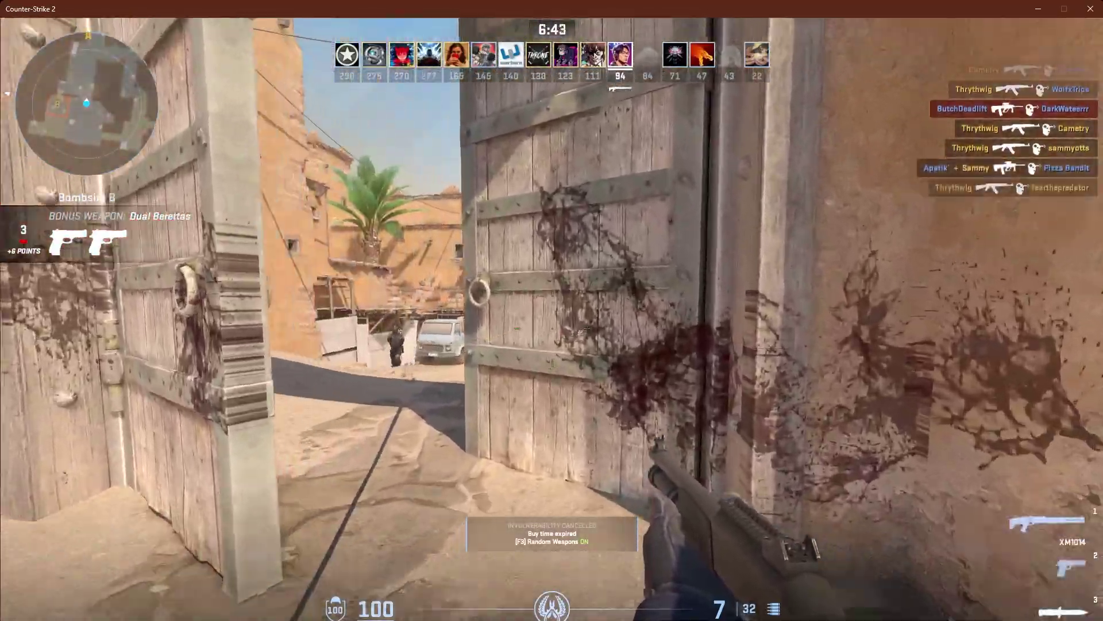
left_click(553, 310)
left_click(553, 310)
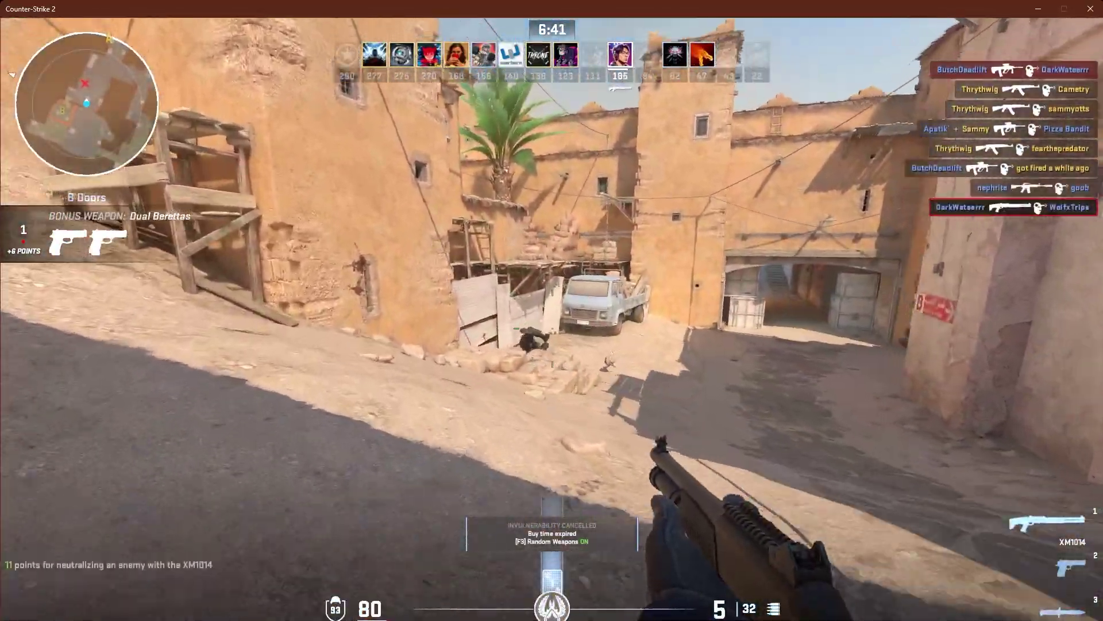
key("w")
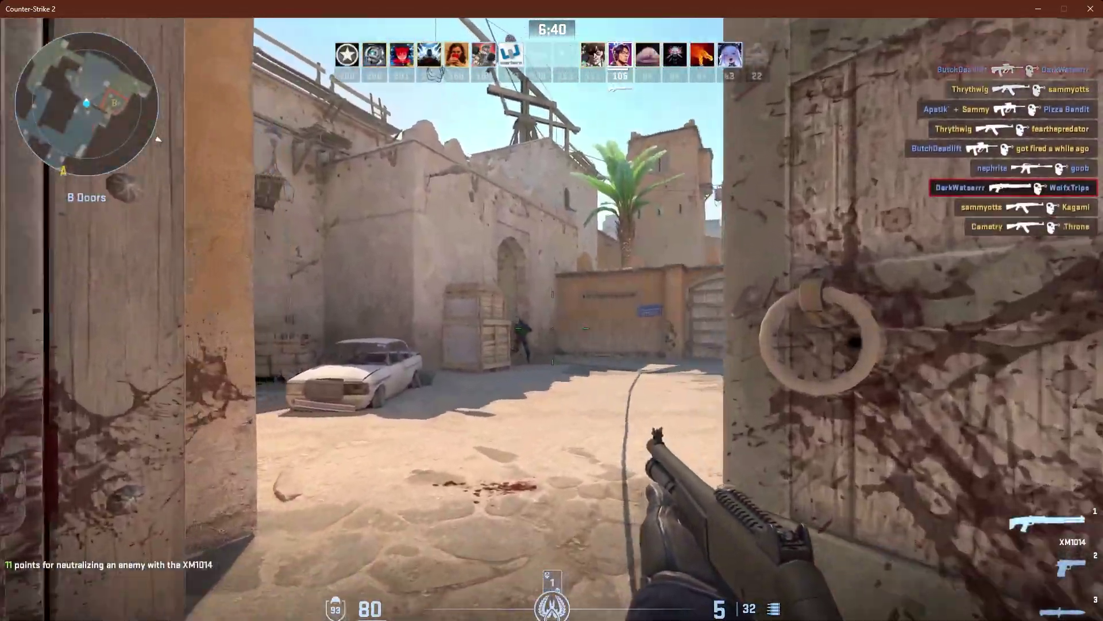
left_click(553, 310)
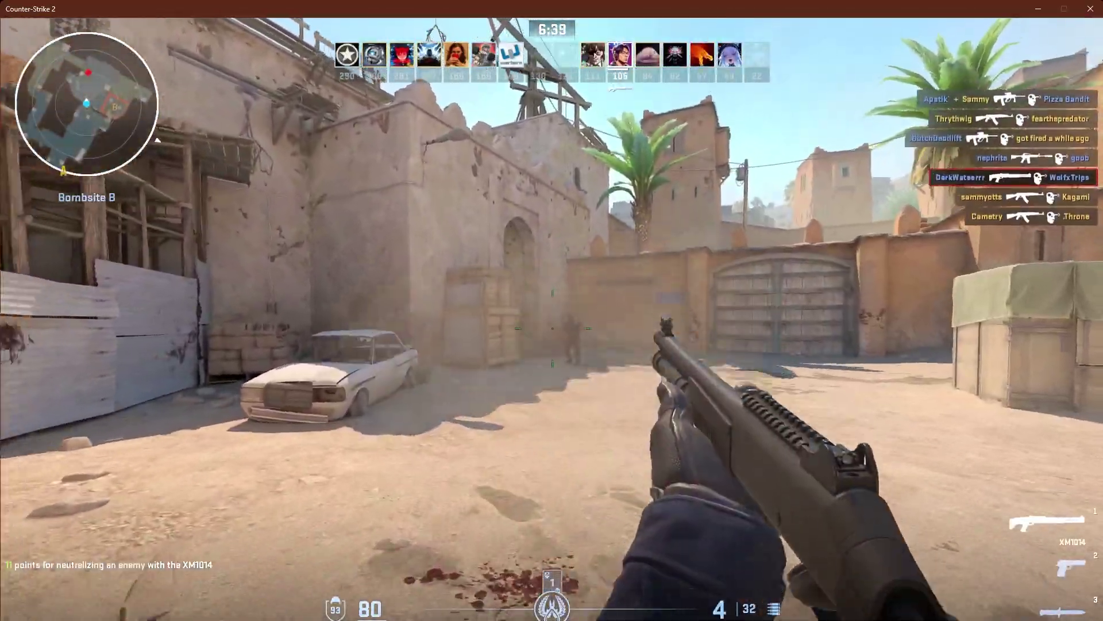
left_click(553, 310)
key("w")
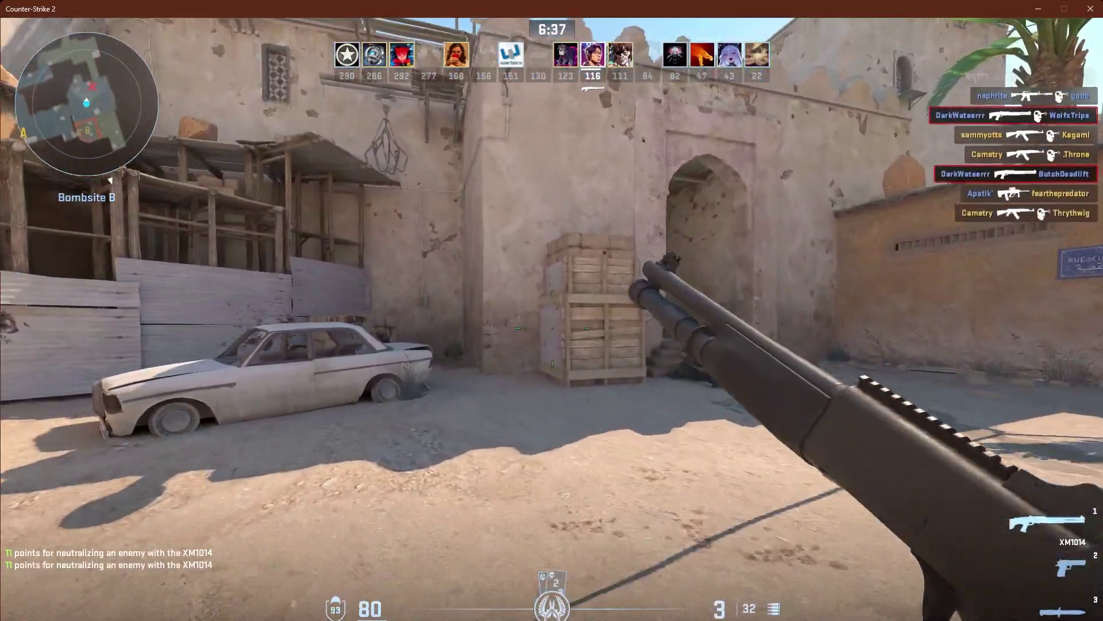
key("r")
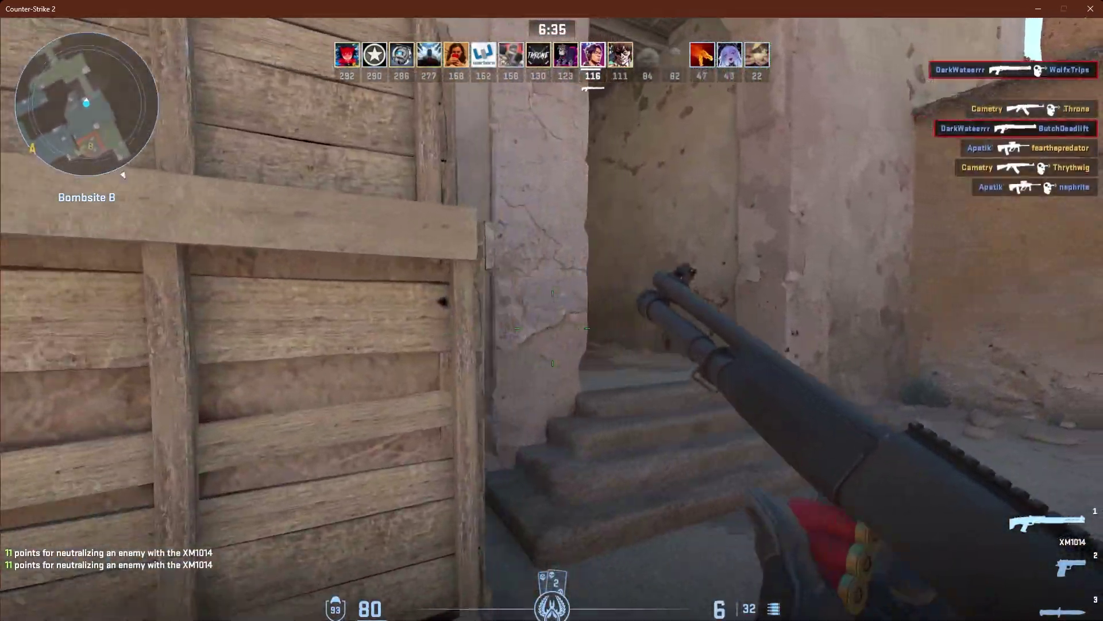
Loop through the courtyard and Upper Tunnel back to Bombsite B and B Doors, shooting an enemy
key("w")
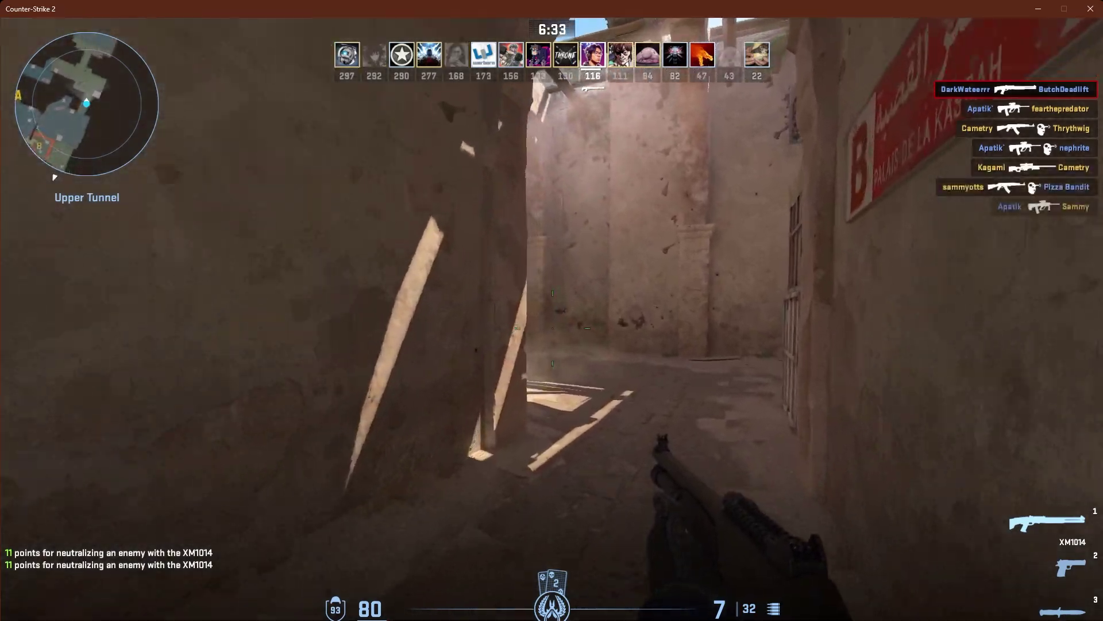
key("w")
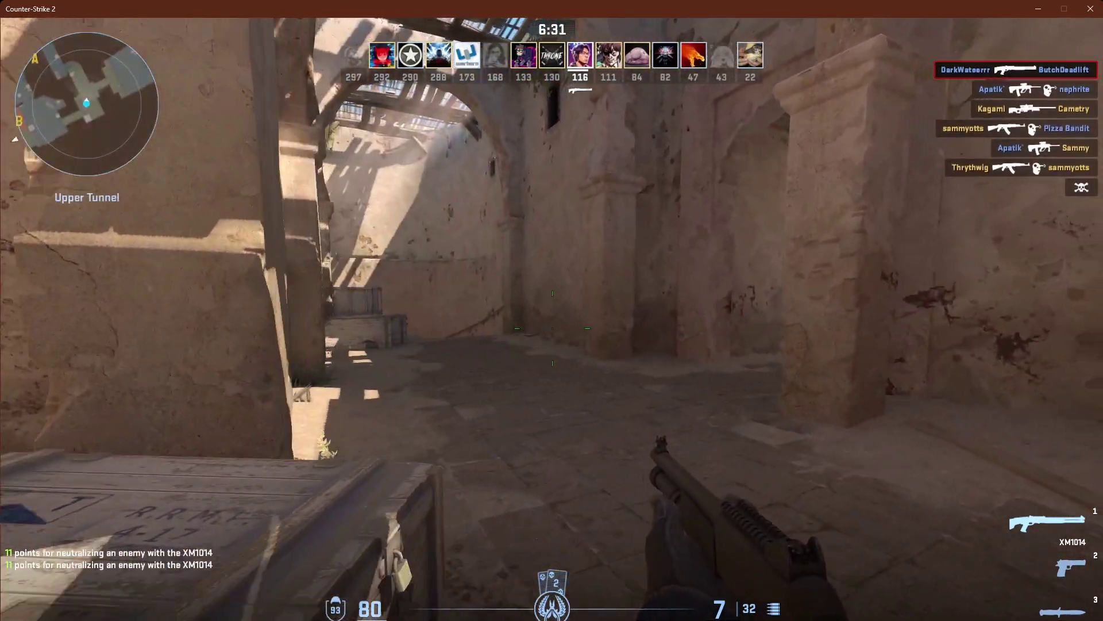
key("w")
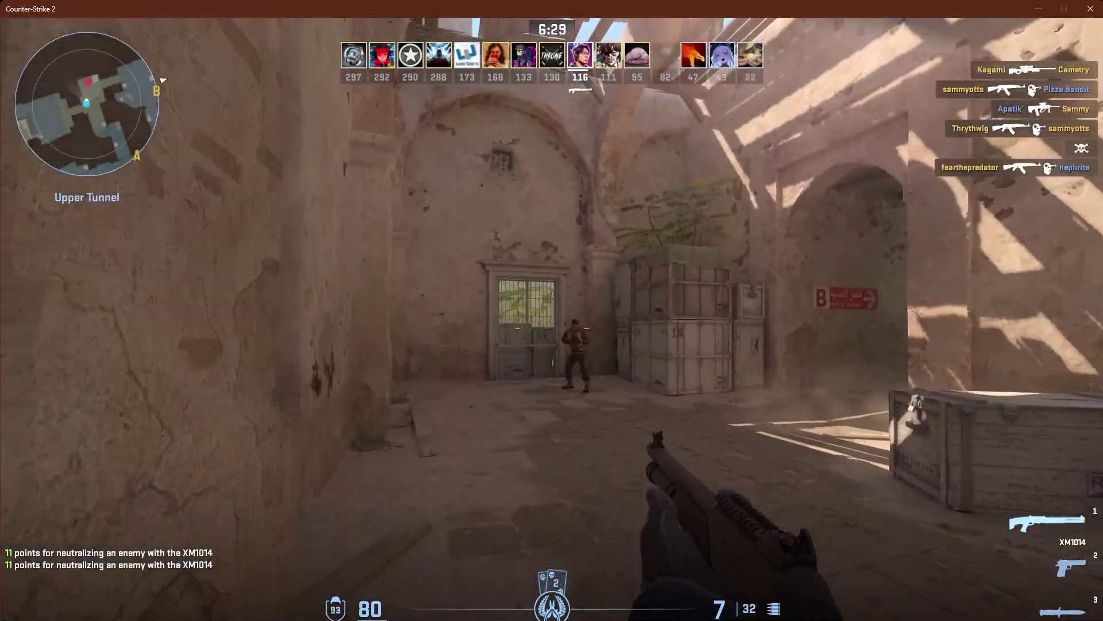
left_click(552, 327)
key("w")
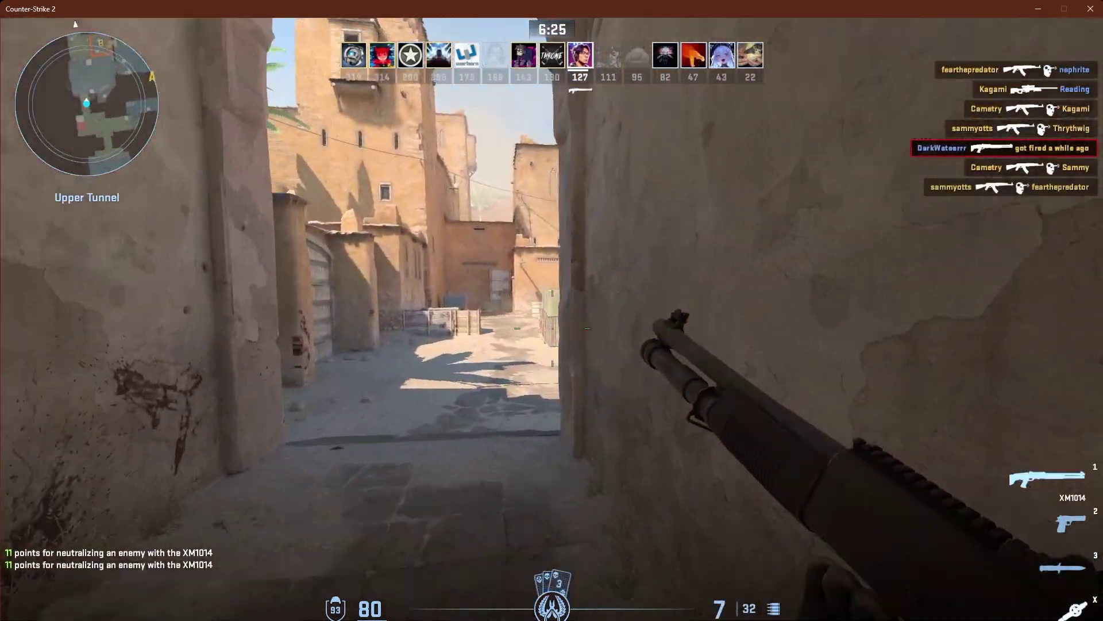
key("w")
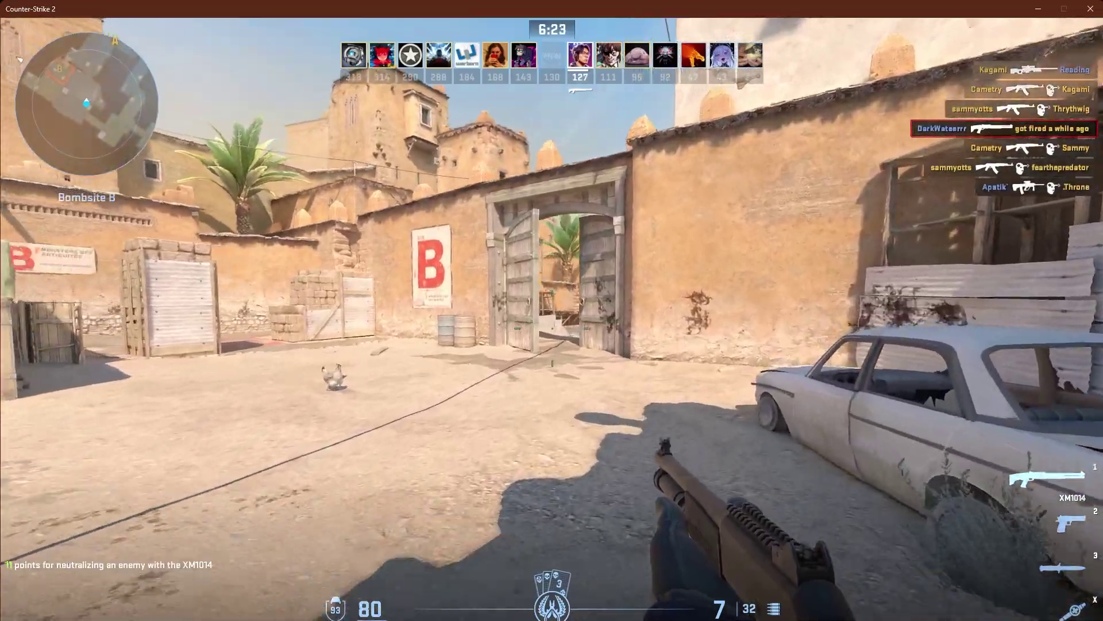
key("w")
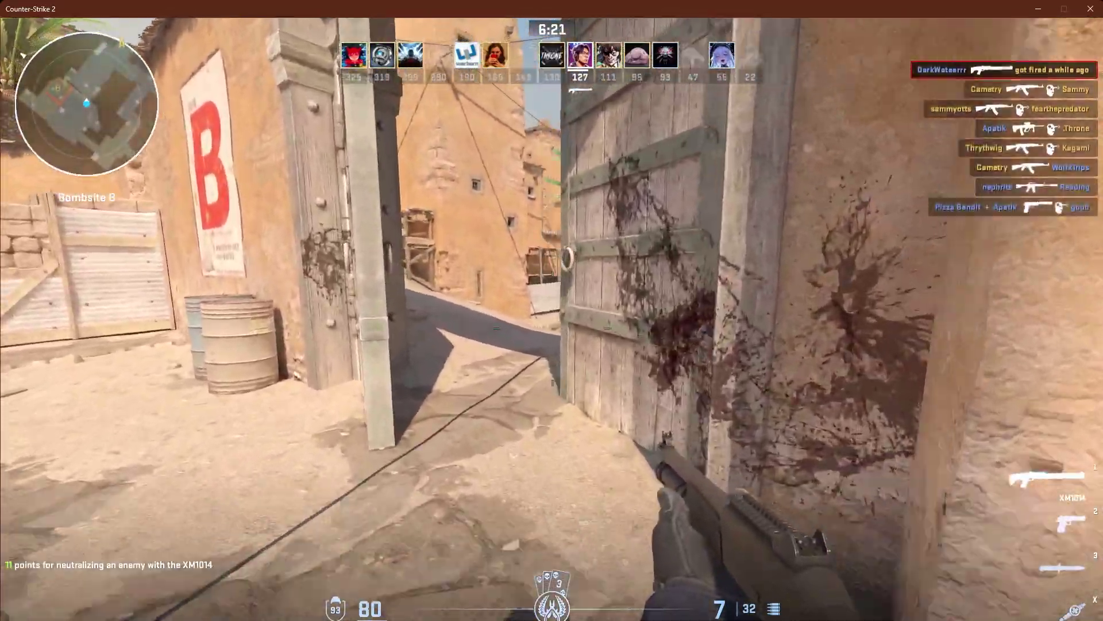
key("w")
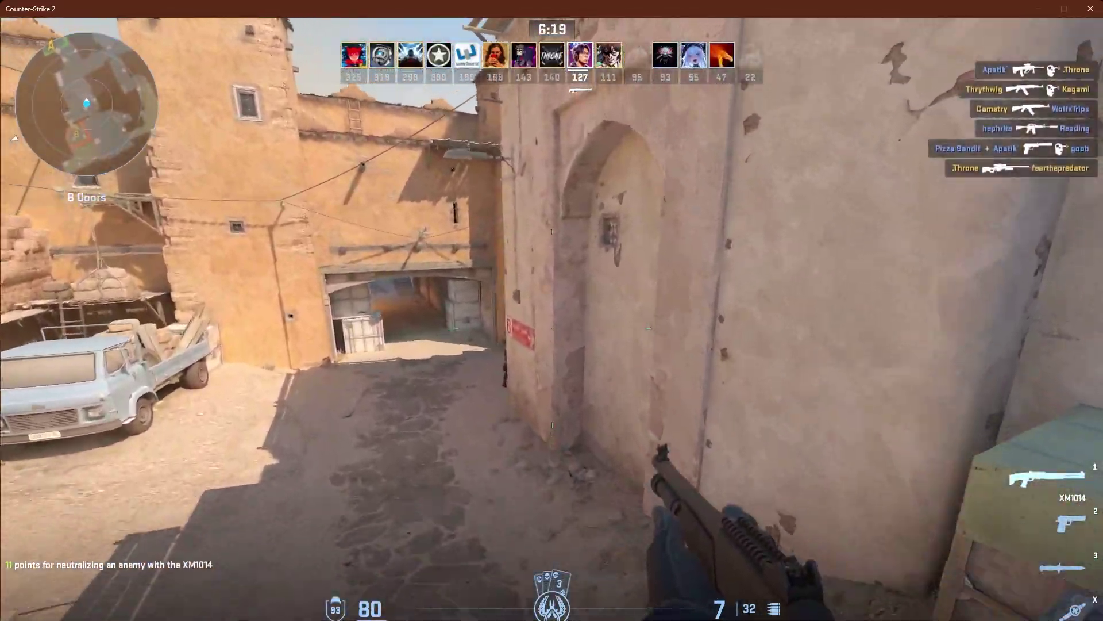
key("w")
Kill the enemy at Mid Doors, reload the XM1014, and push through Middle into Lower Tunnel
left_click(553, 328)
left_click(552, 329)
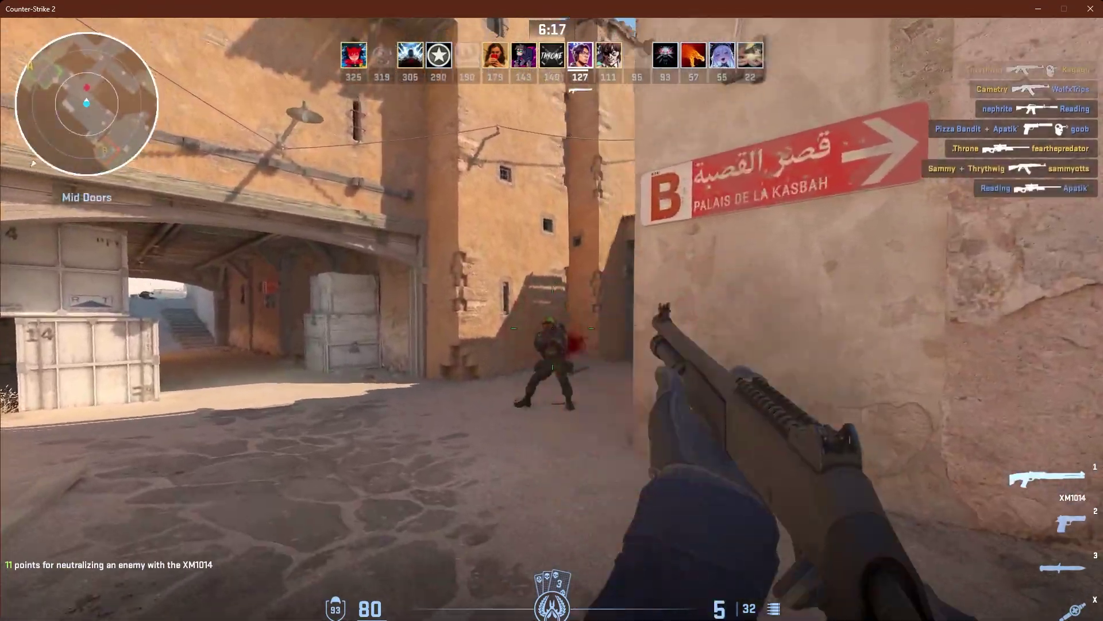
left_click(552, 327)
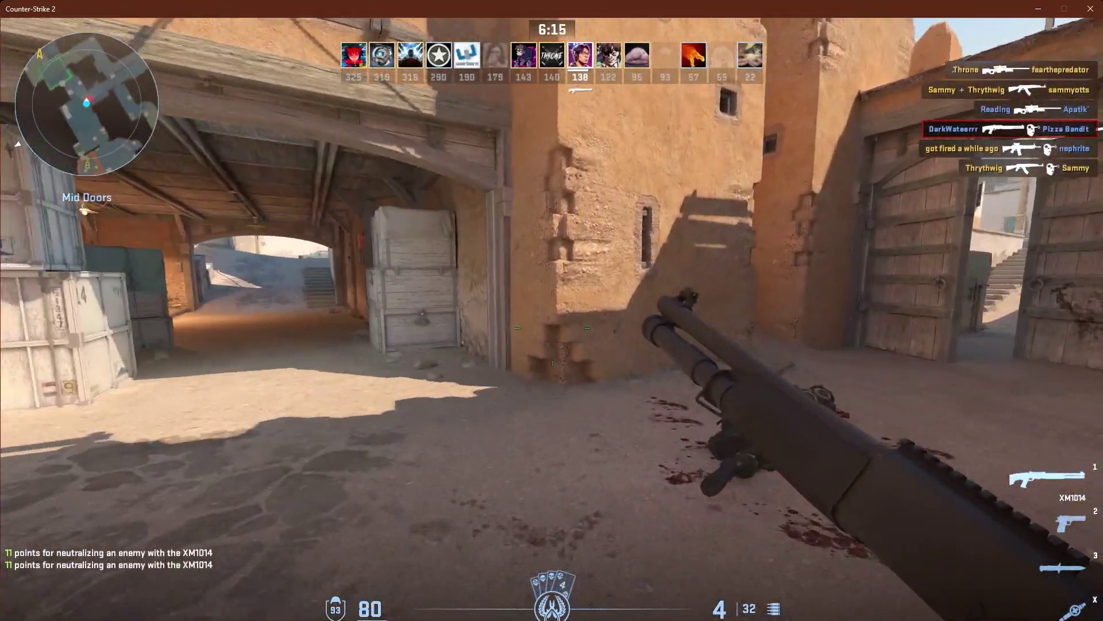
key("r")
key("w")
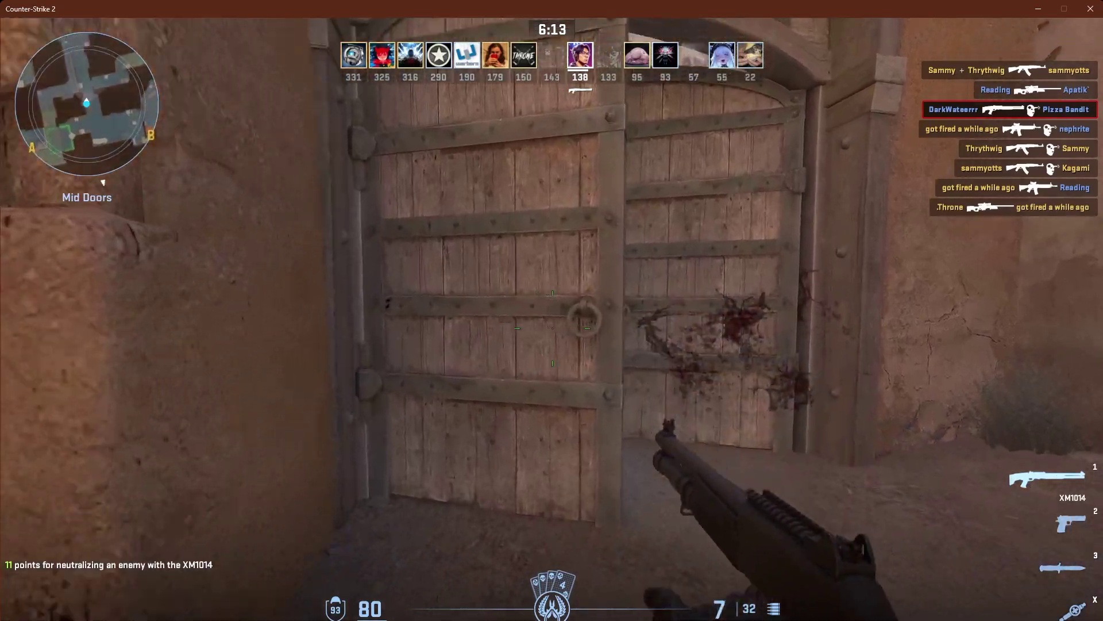
key("w")
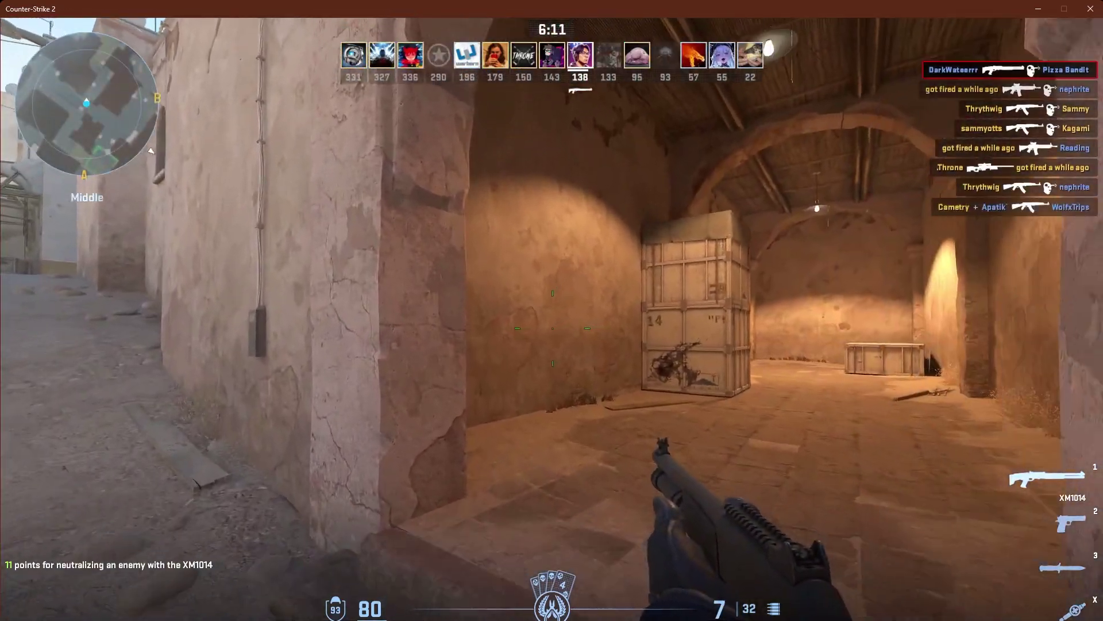
key("w")
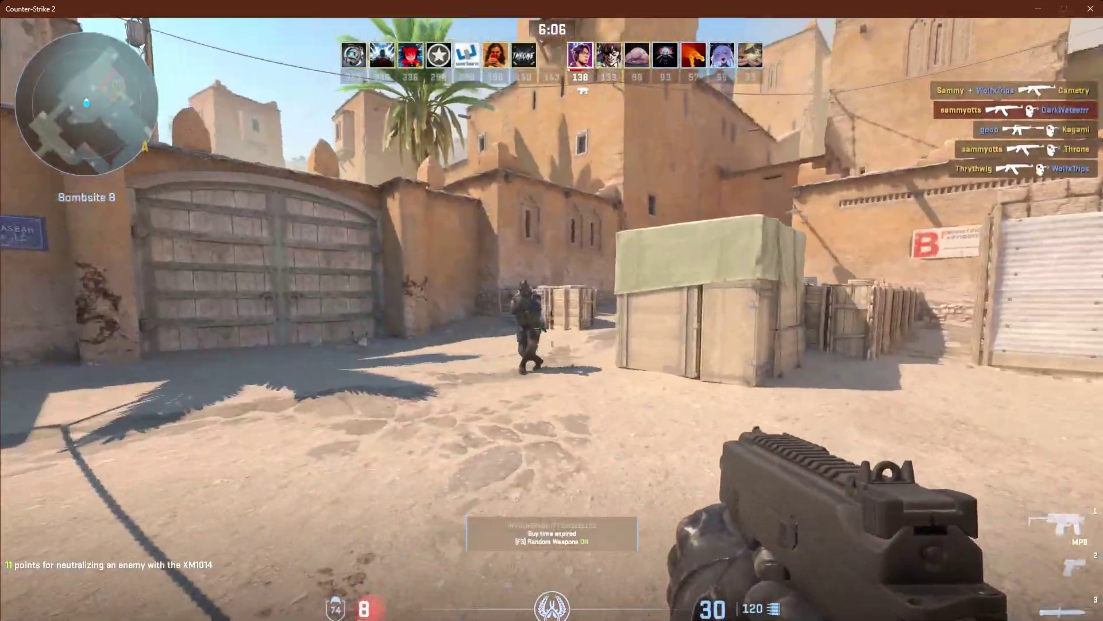
left_click_drag(552, 328, 553, 328)
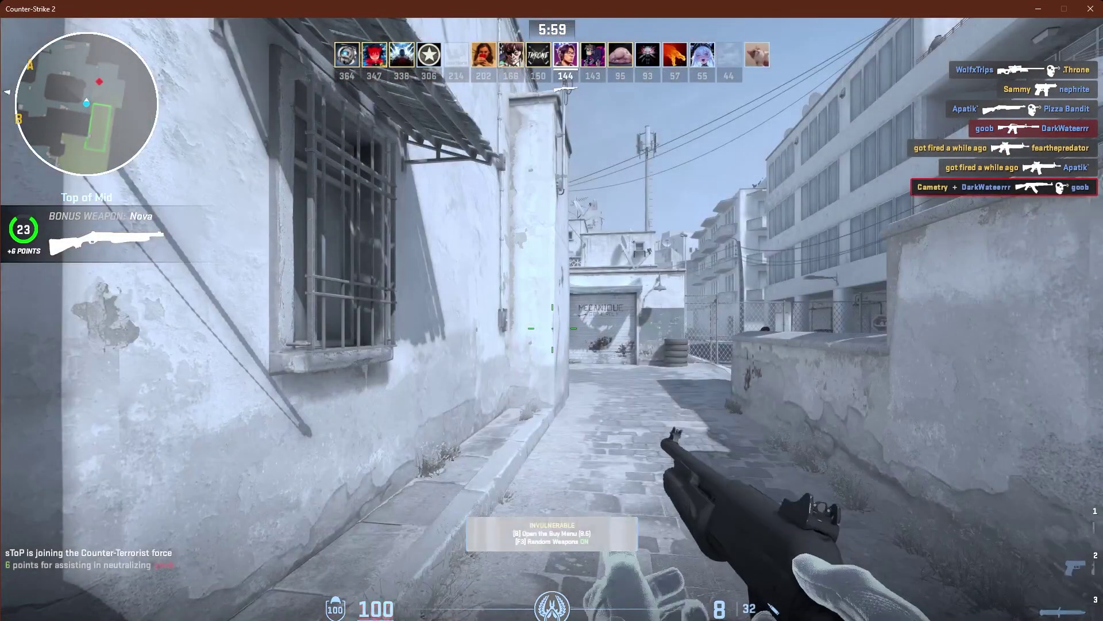
Respawn with the Nova and fight toward the garage alley, then reload and inspect the M4A1-S
key("g")
left_click(552, 311)
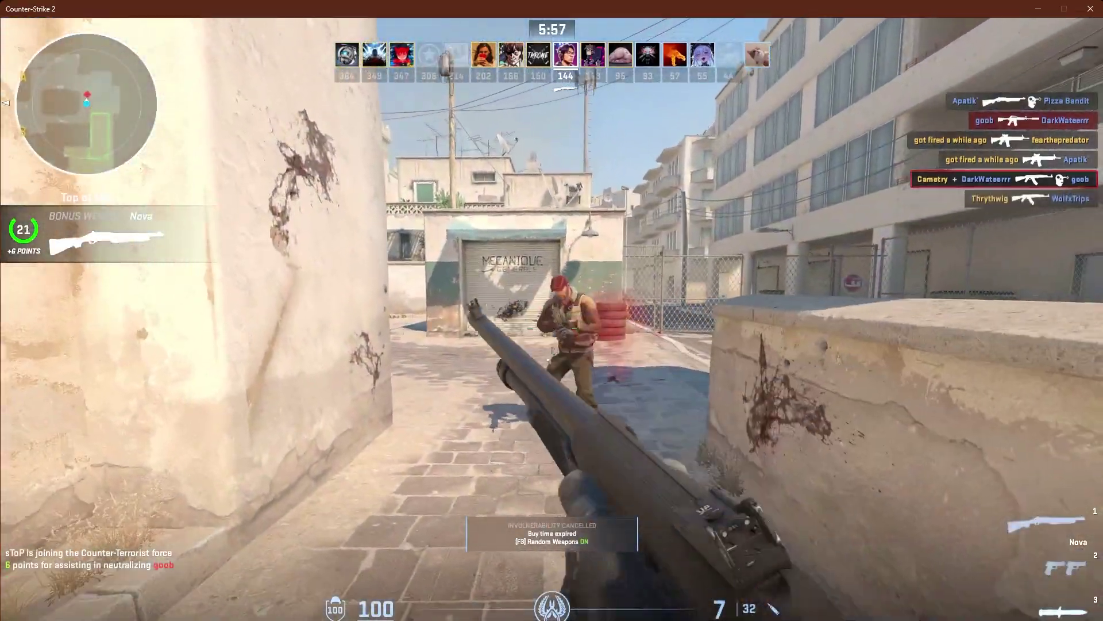
left_click(551, 311)
left_click(553, 310)
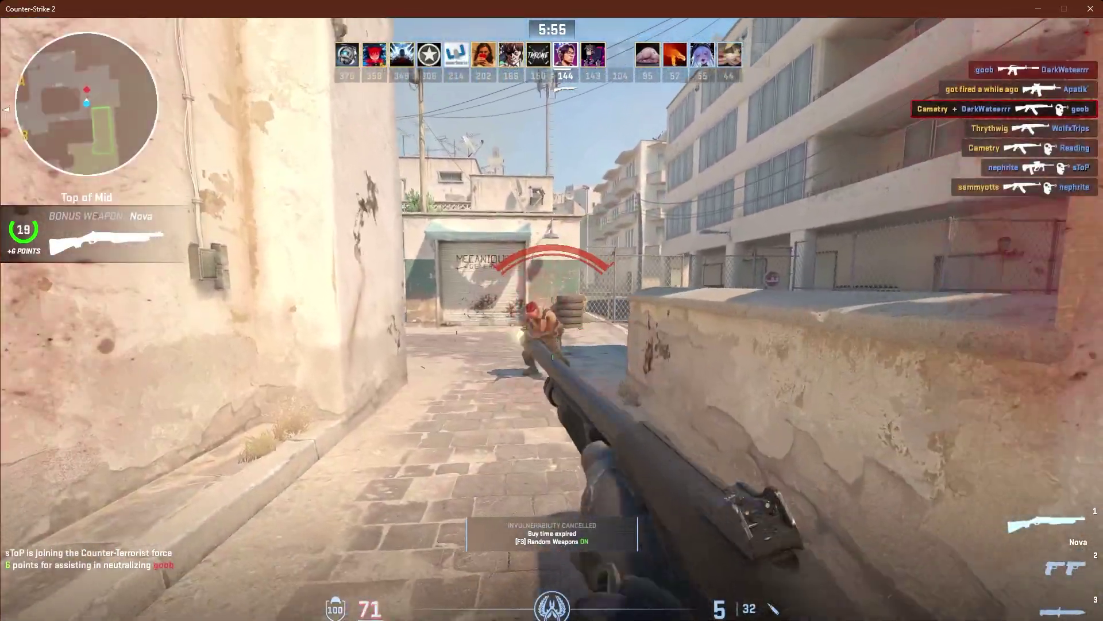
left_click(551, 311)
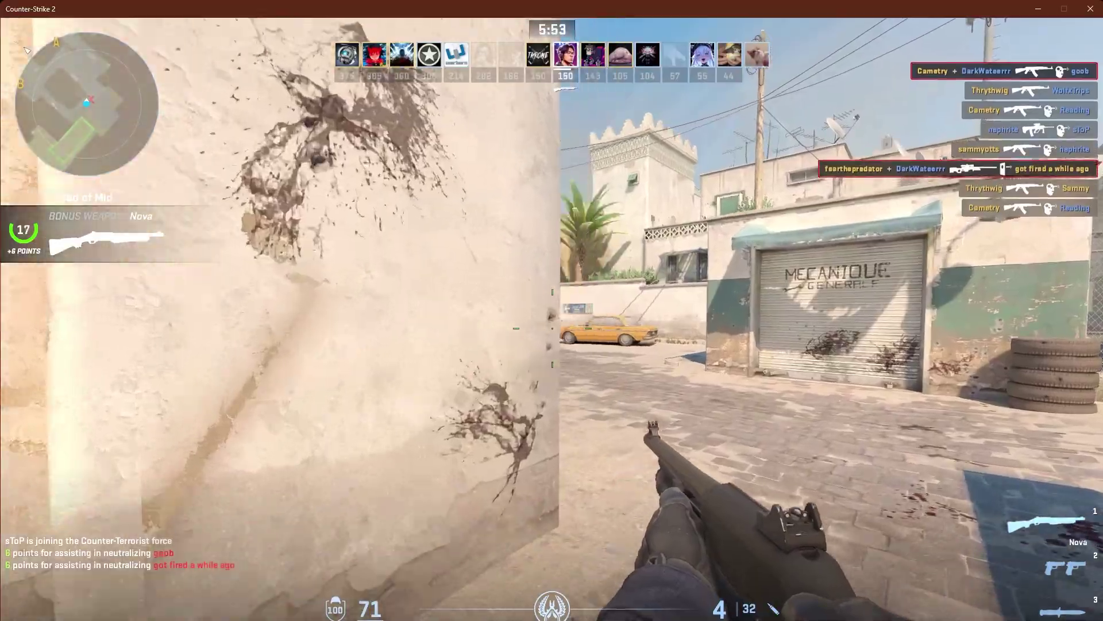
key("w")
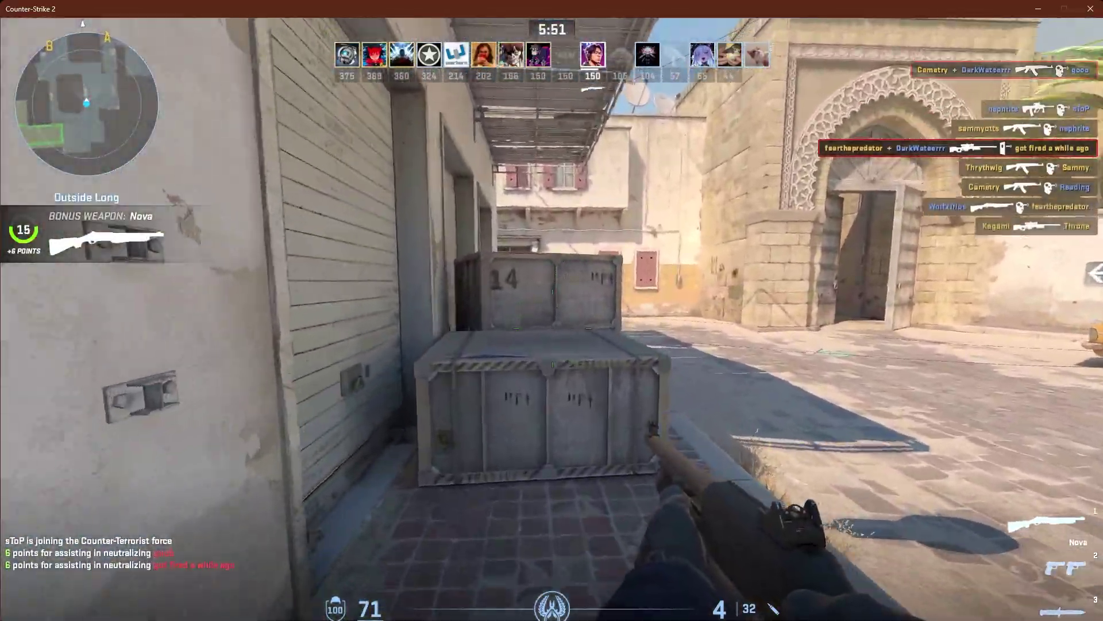
key("w")
left_click(552, 310)
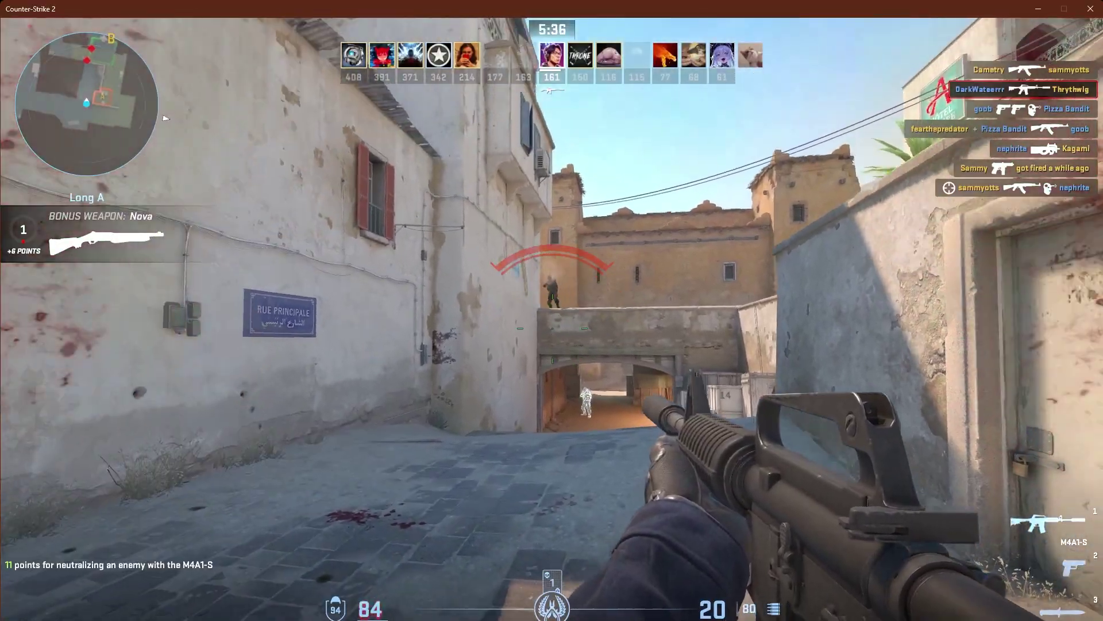
key("r")
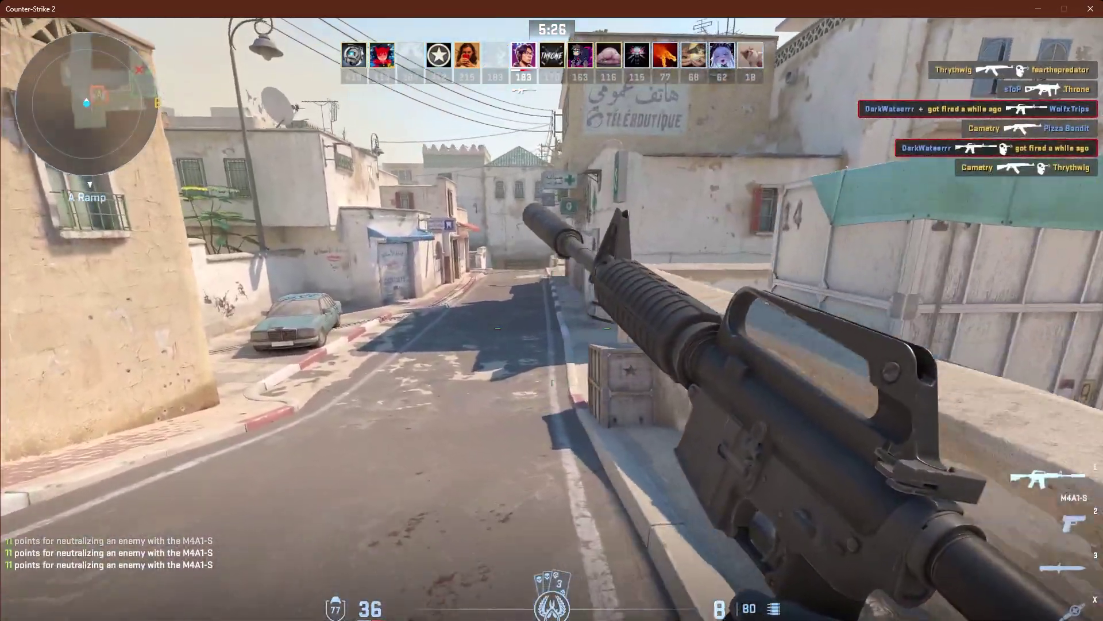
key("f")
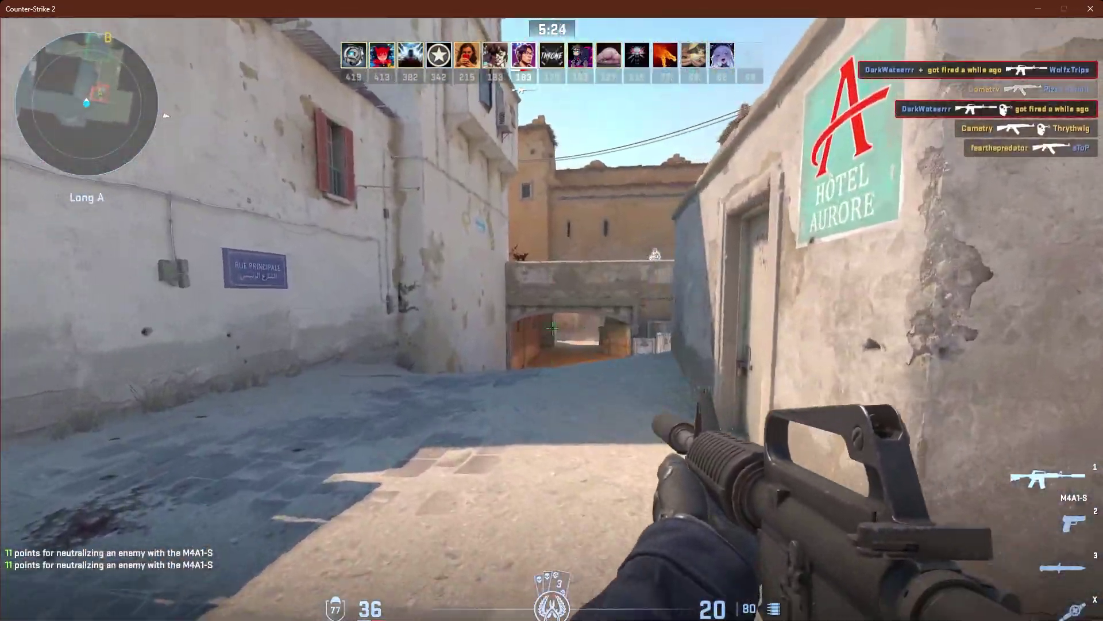